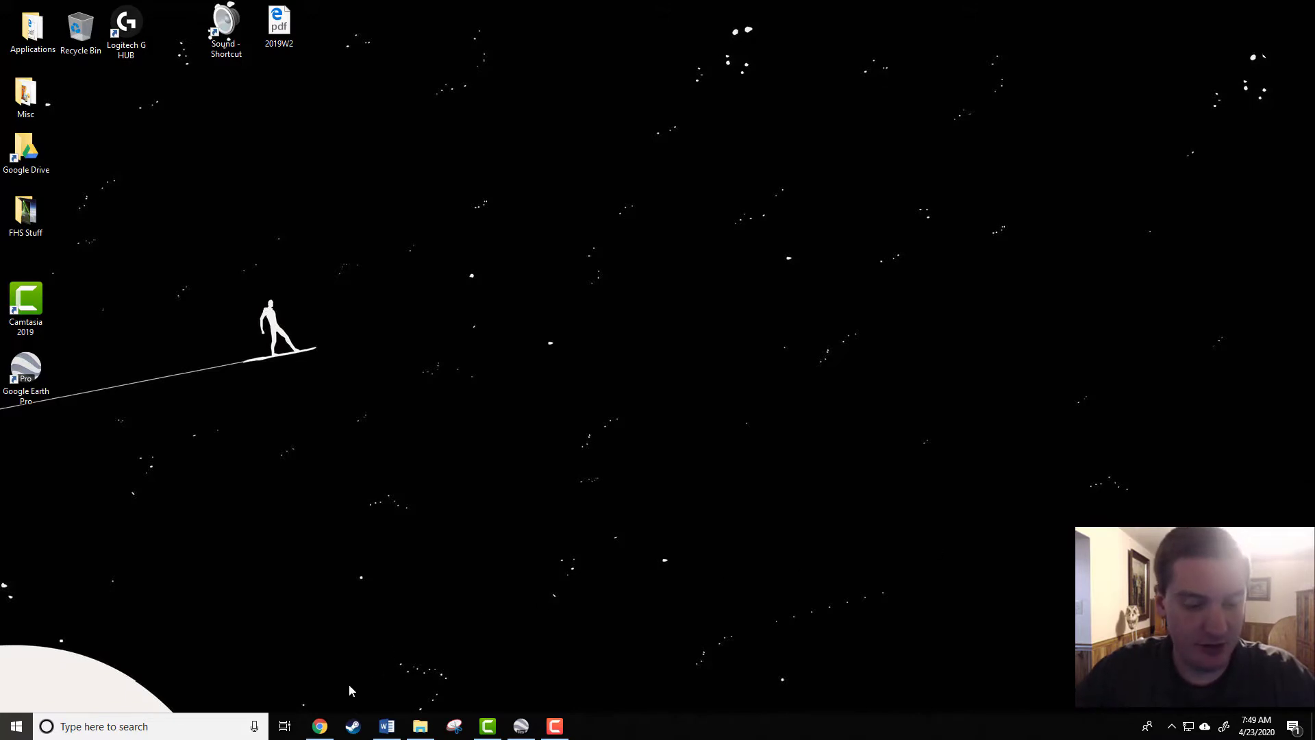
# Switch to Chrome and look up the desktop download of Google Earth Pro on the Earth Versions page.
pyautogui.click(319, 727)
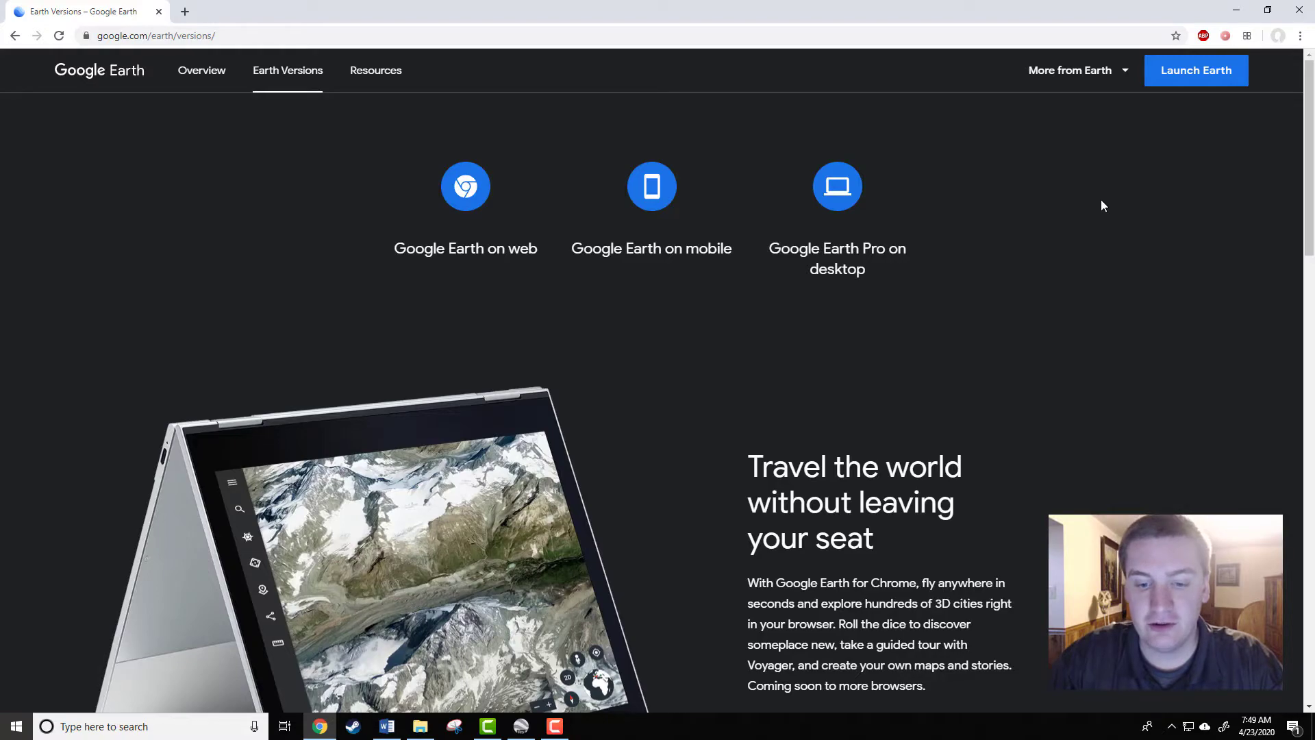
pyautogui.scroll(-15, 1102, 205)
pyautogui.scroll(-1, 1101, 200)
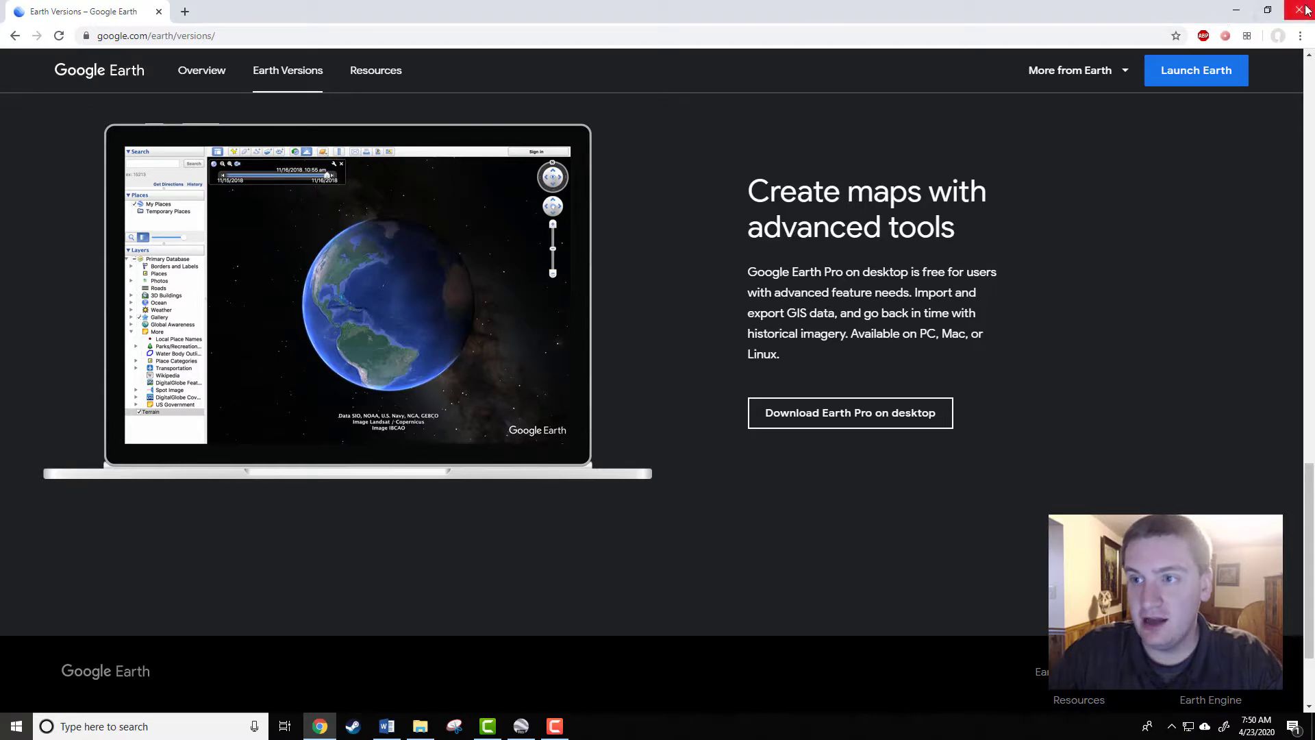
pyautogui.click(1237, 12)
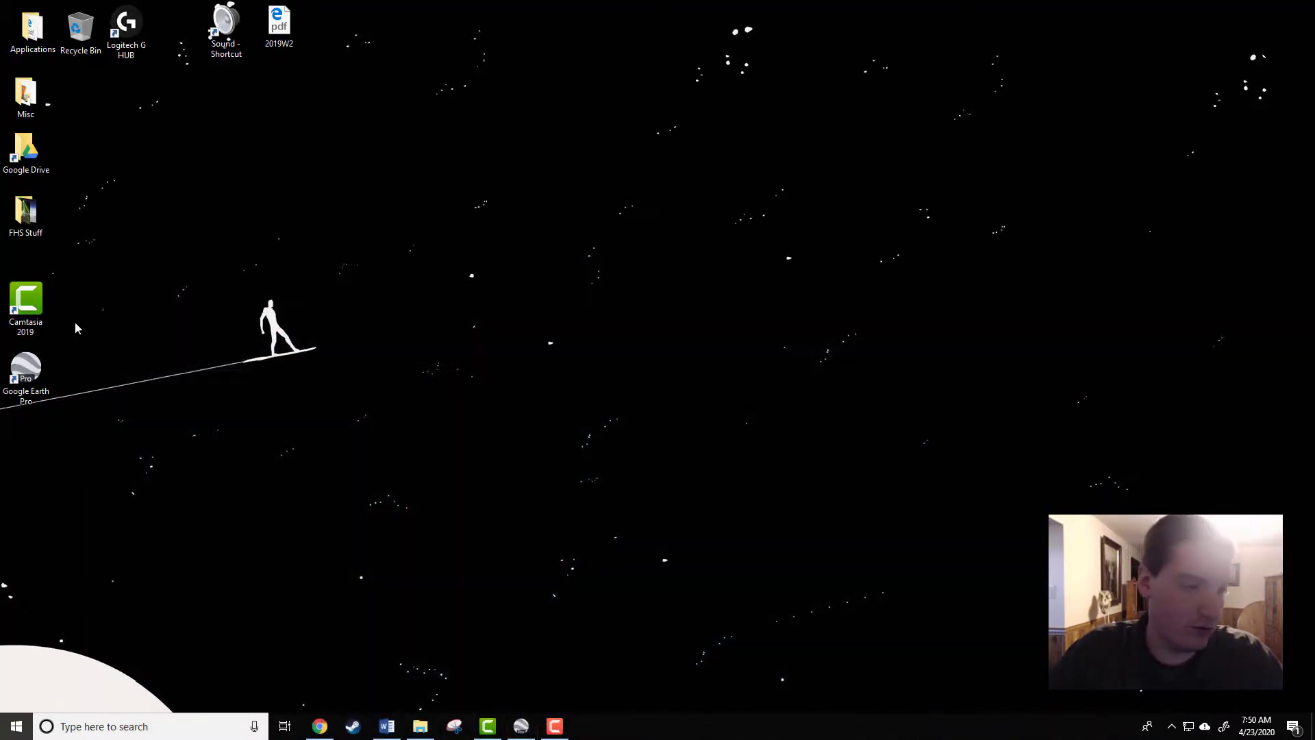
# Switch to Google Earth Pro and explore the Earth globe, looking at Africa, North America and the Minneapolis area.
pyautogui.click(521, 726)
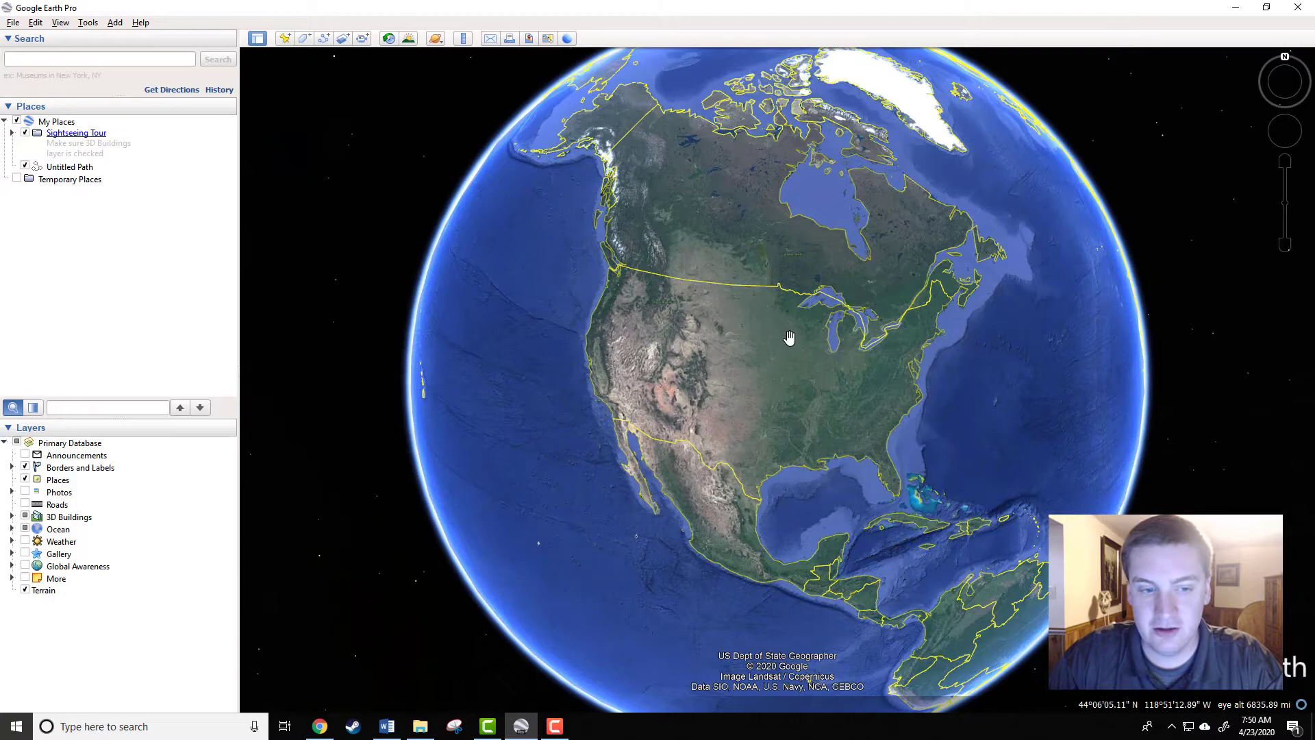
pyautogui.moveTo(478, 297); pyautogui.dragTo(431, 314)
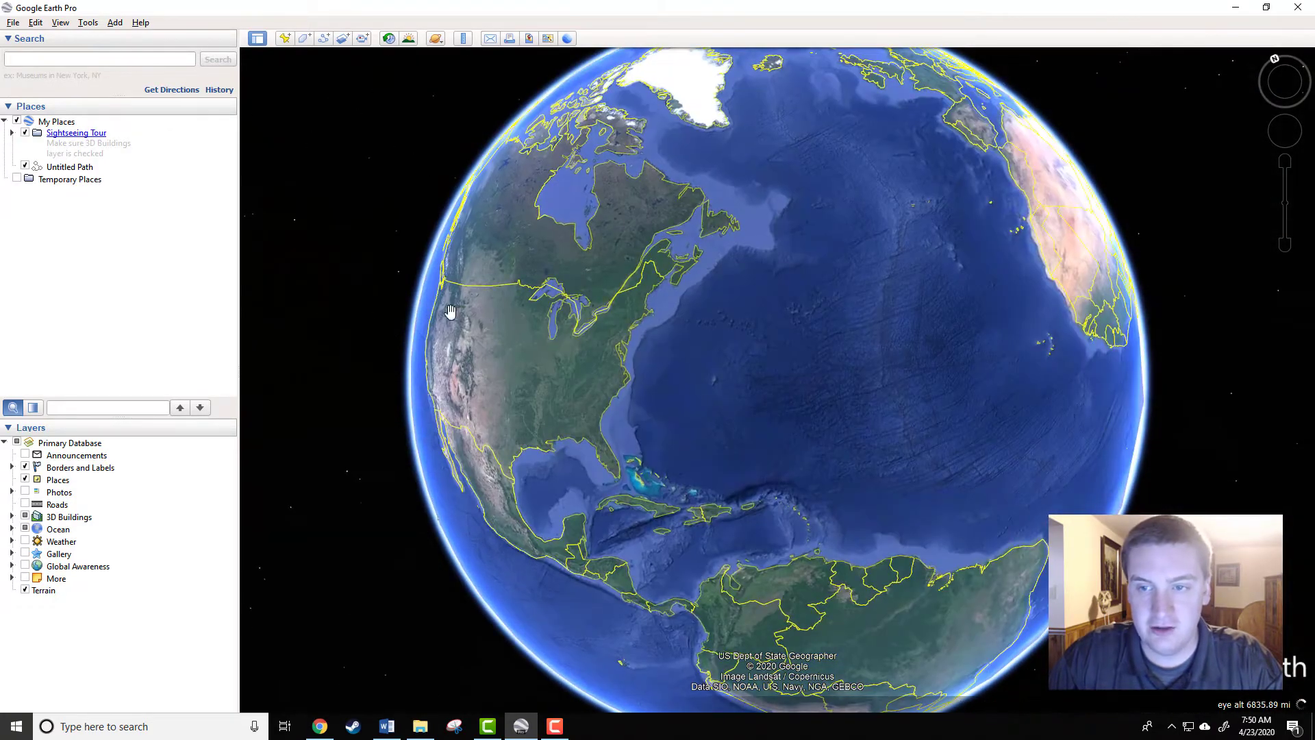
pyautogui.moveTo(857, 287); pyautogui.dragTo(505, 347)
pyautogui.moveTo(867, 274); pyautogui.dragTo(792, 211)
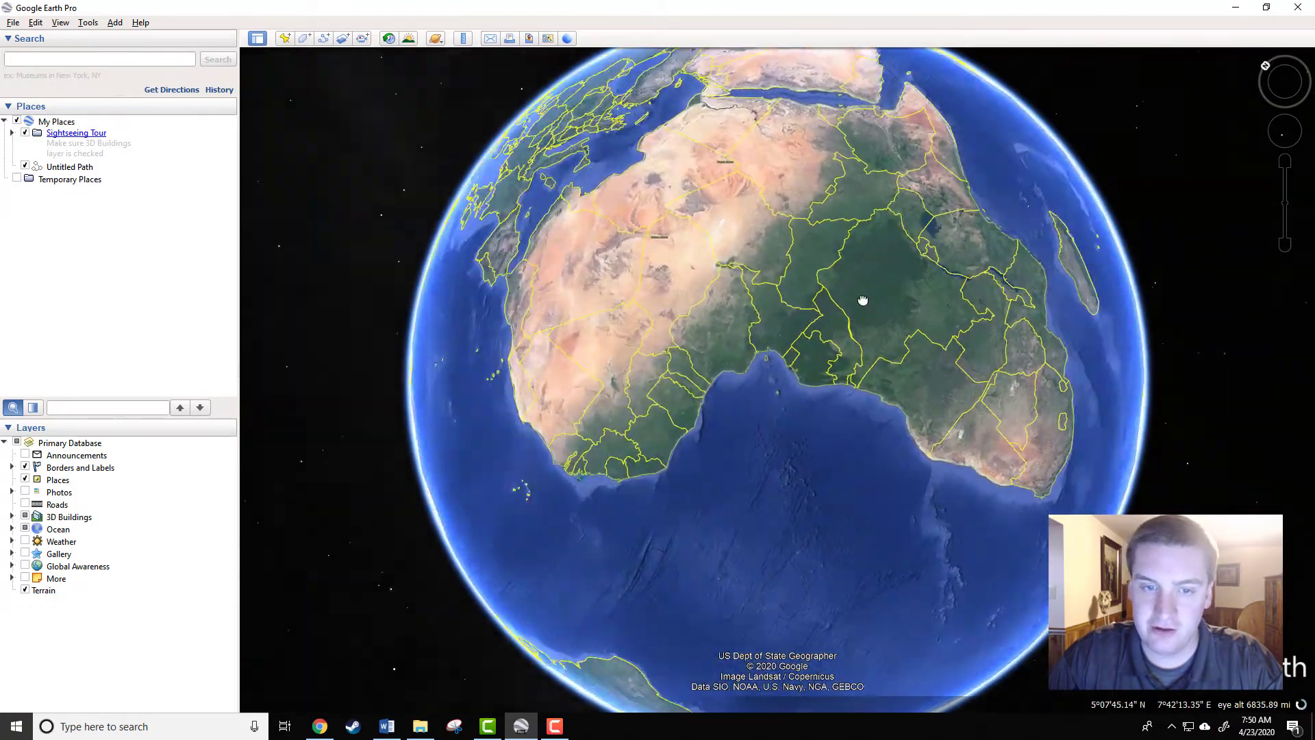
pyautogui.moveTo(687, 255); pyautogui.dragTo(911, 276)
pyautogui.scroll(10, 712, 272)
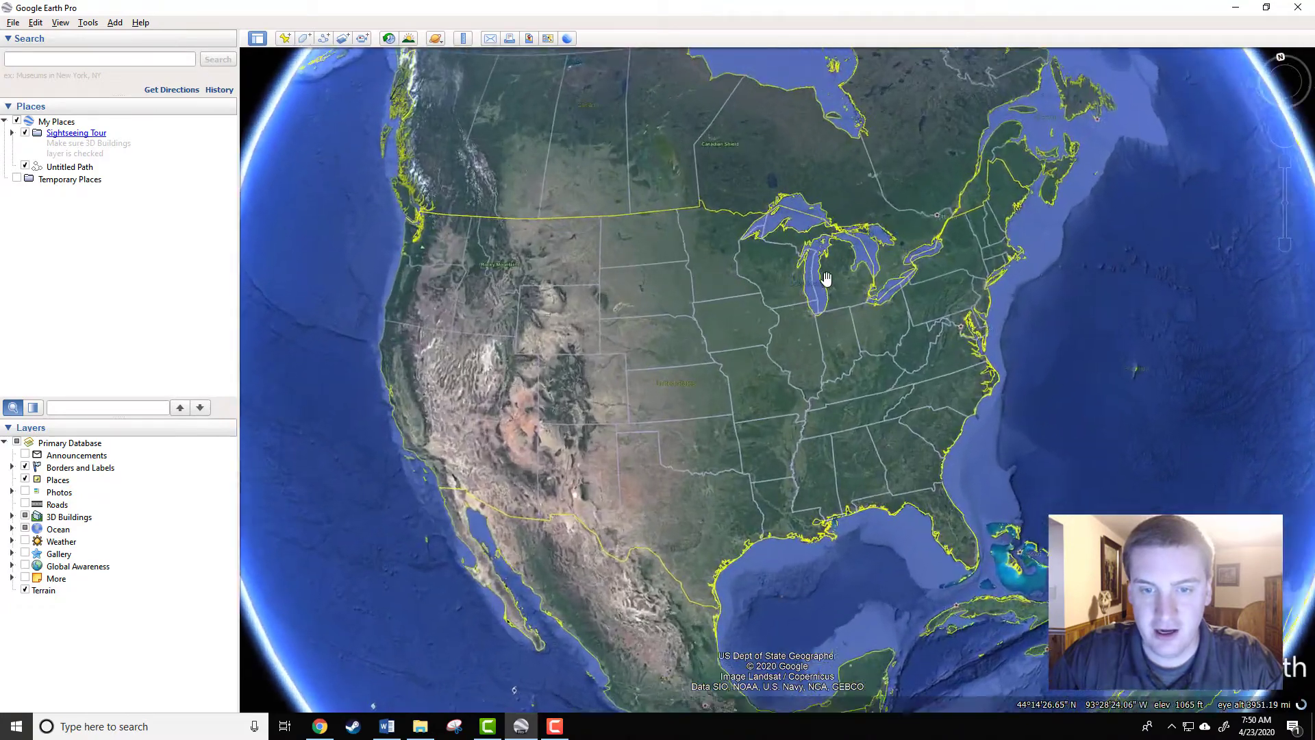
pyautogui.scroll(10, 707, 317)
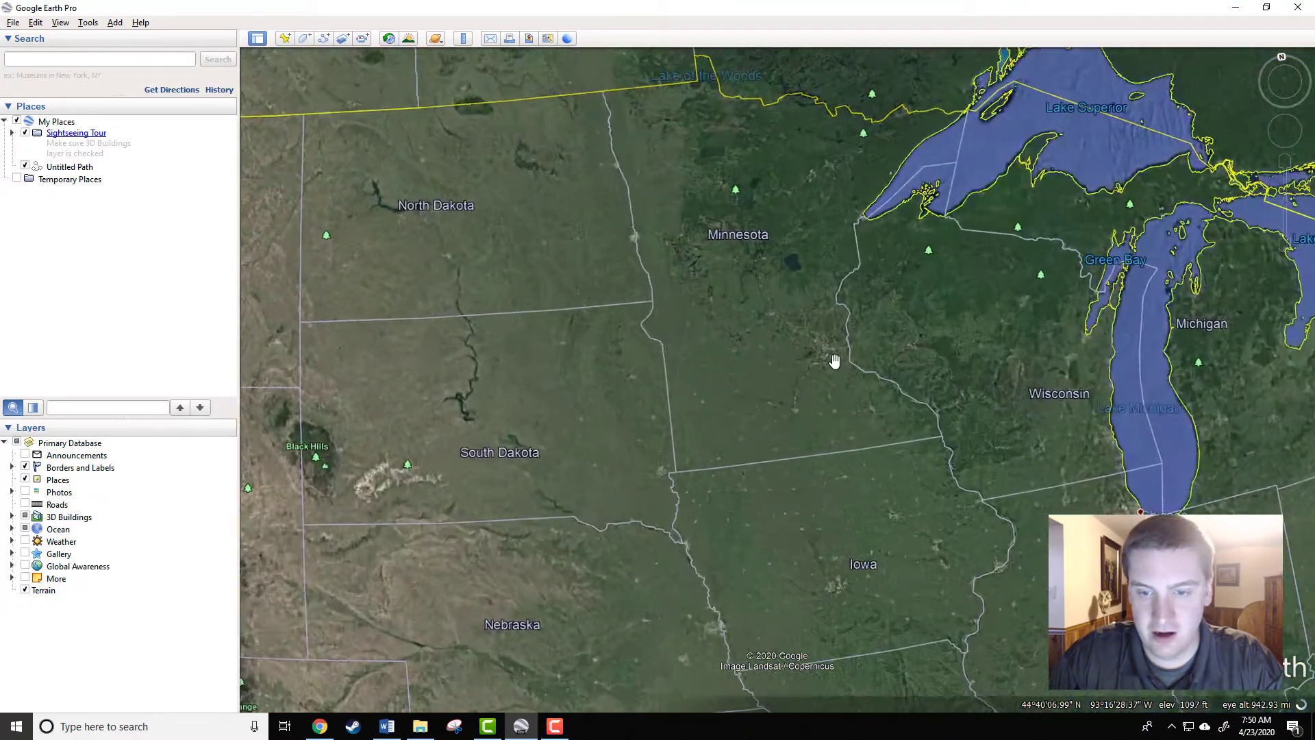
pyautogui.scroll(-5, 880, 417)
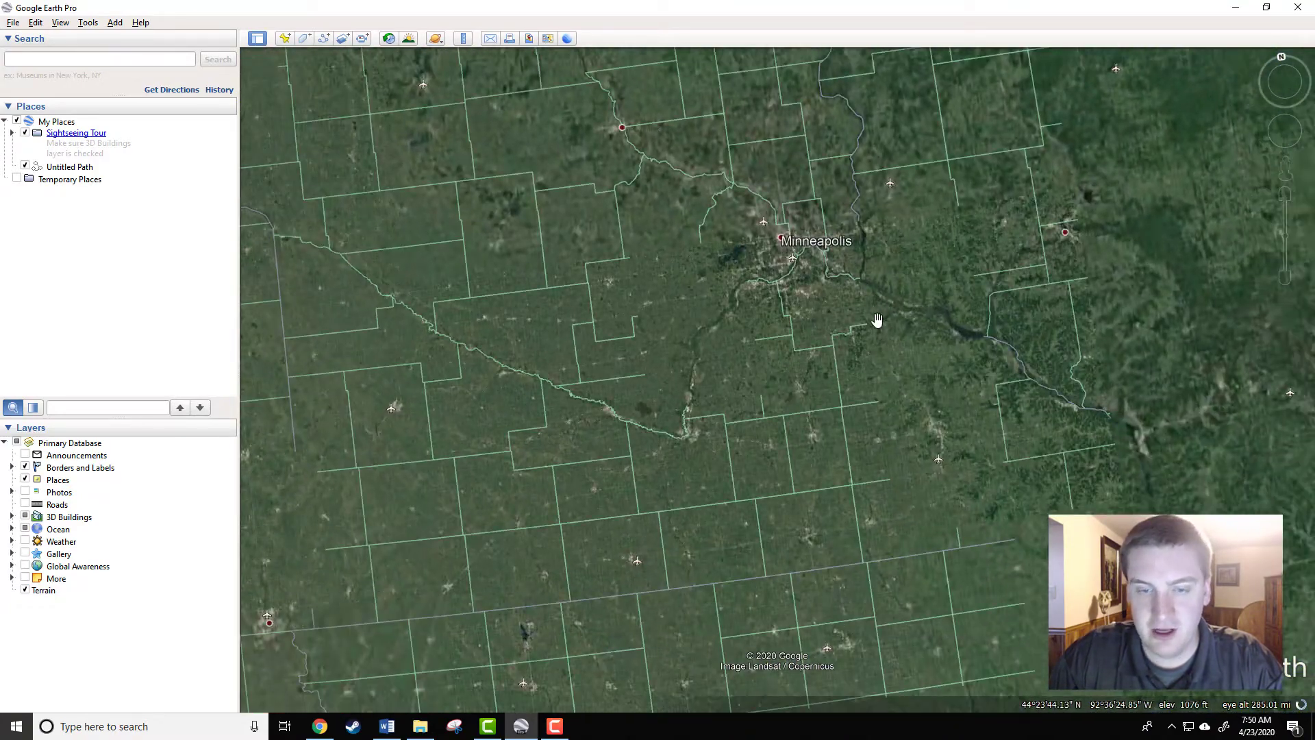
pyautogui.scroll(-5, 888, 325)
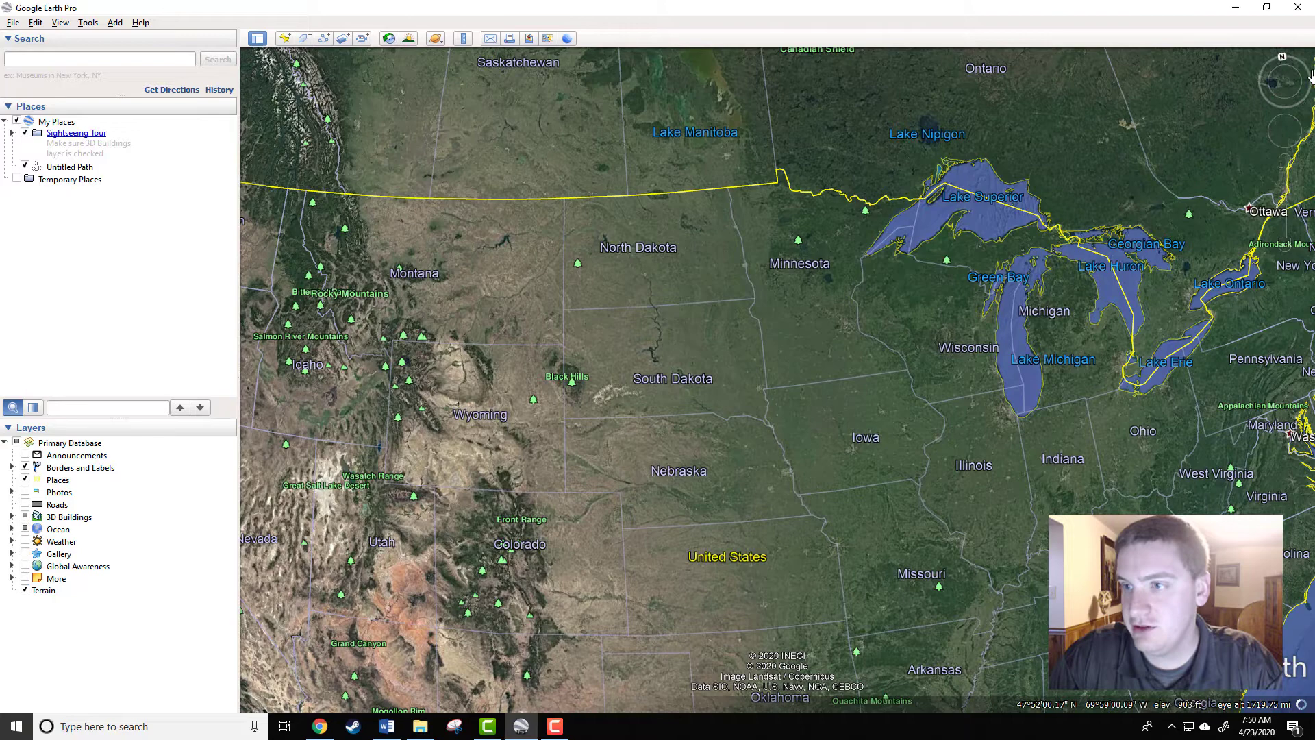
pyautogui.click(1284, 59)
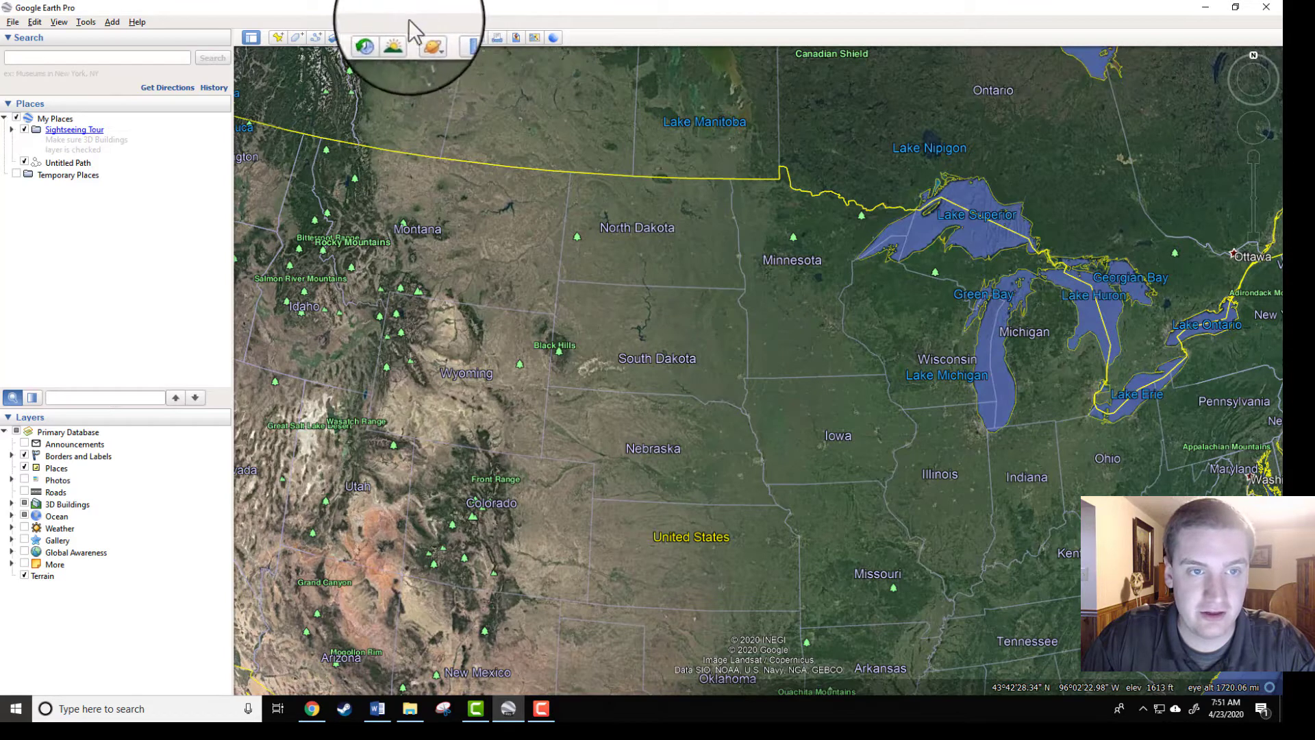
# Switch the displayed planet from Earth to Mars and look over its surface up close and as a whole.
pyautogui.click(425, 41)
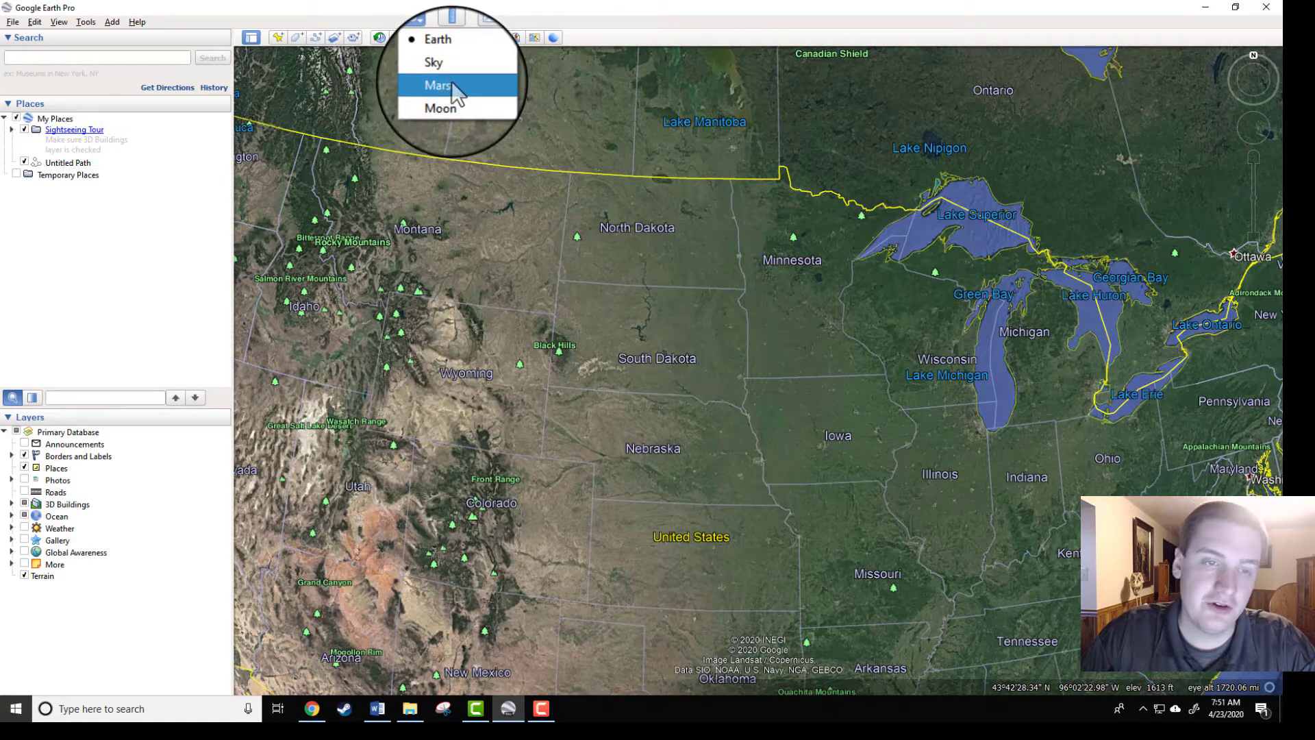
pyautogui.click(451, 85)
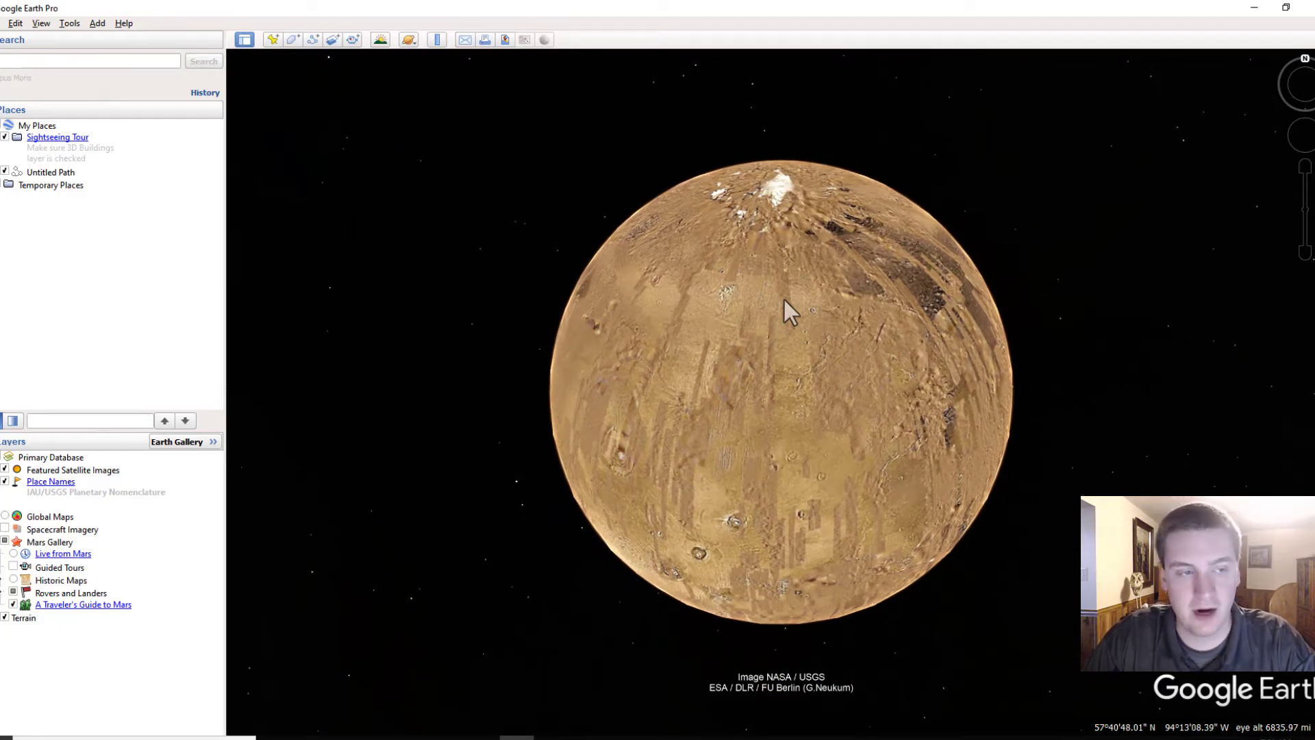
pyautogui.moveTo(881, 478); pyautogui.dragTo(840, 459)
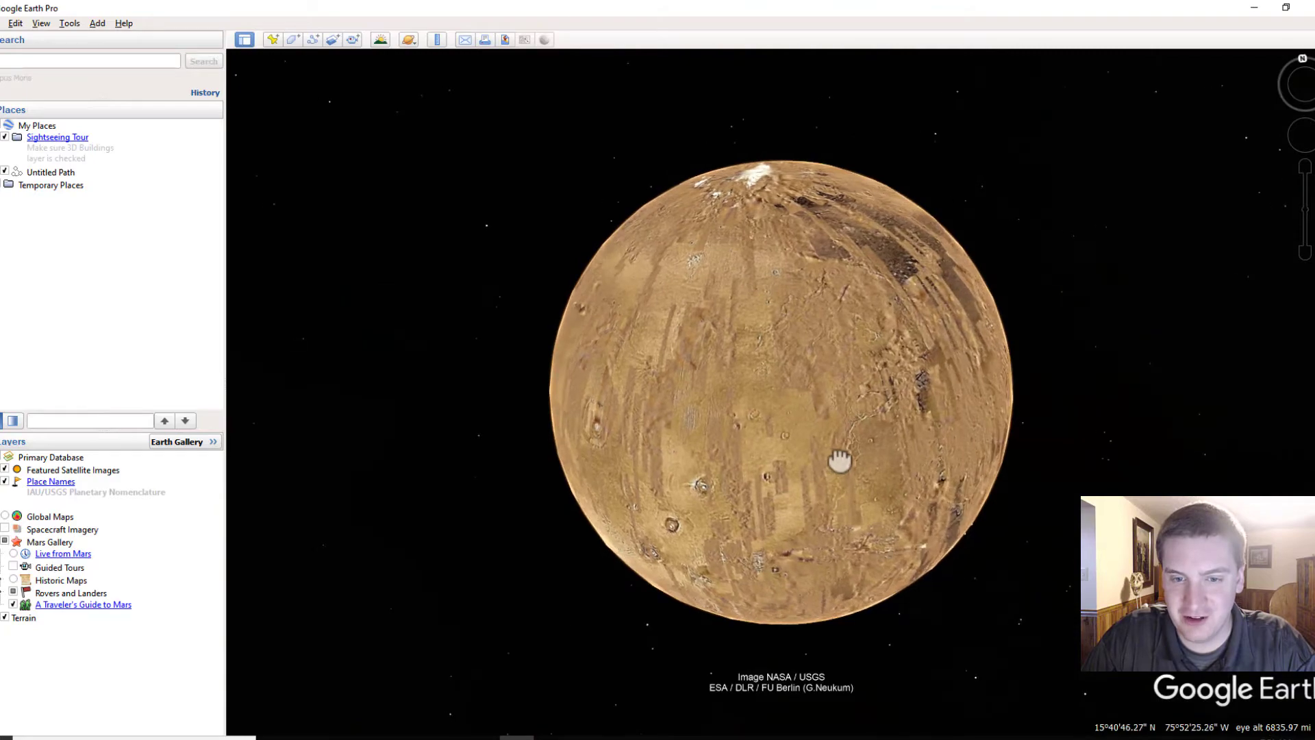
pyautogui.scroll(5, 763, 338)
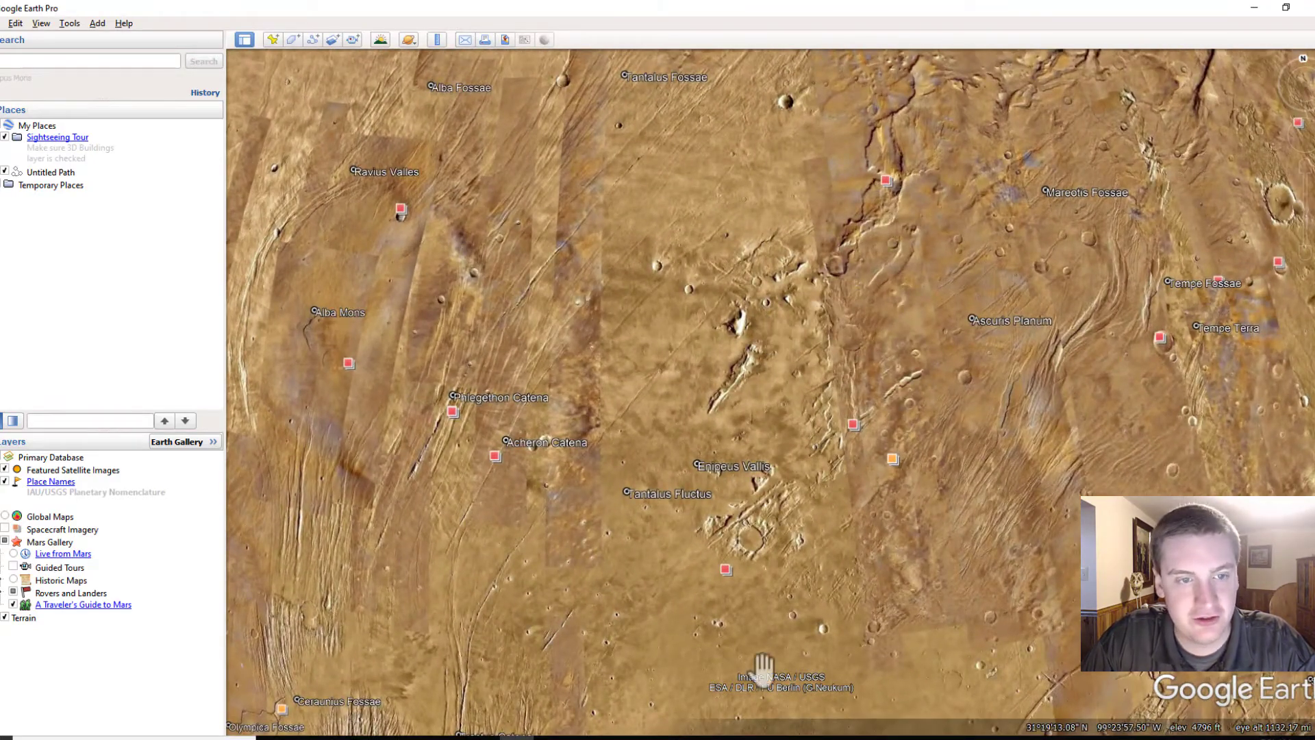
pyautogui.scroll(-2, 835, 507)
pyautogui.scroll(-3, 834, 506)
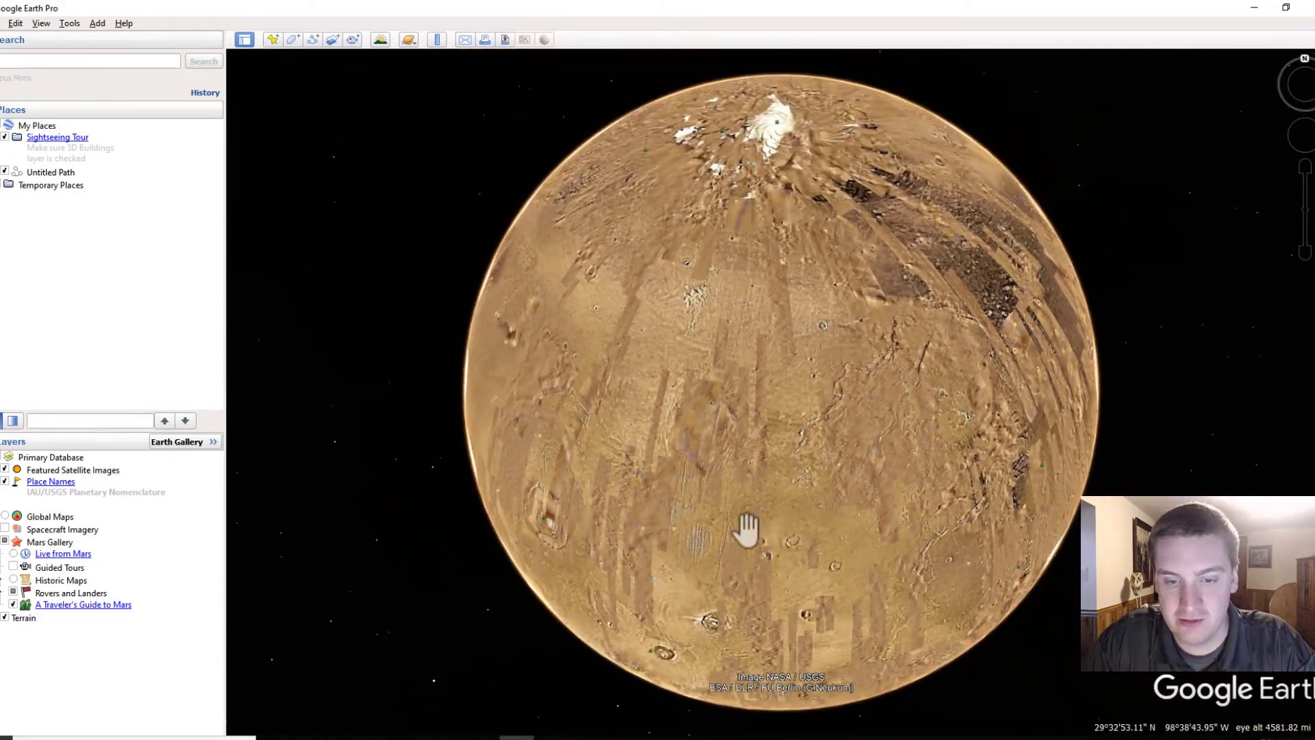
pyautogui.scroll(4, 682, 432)
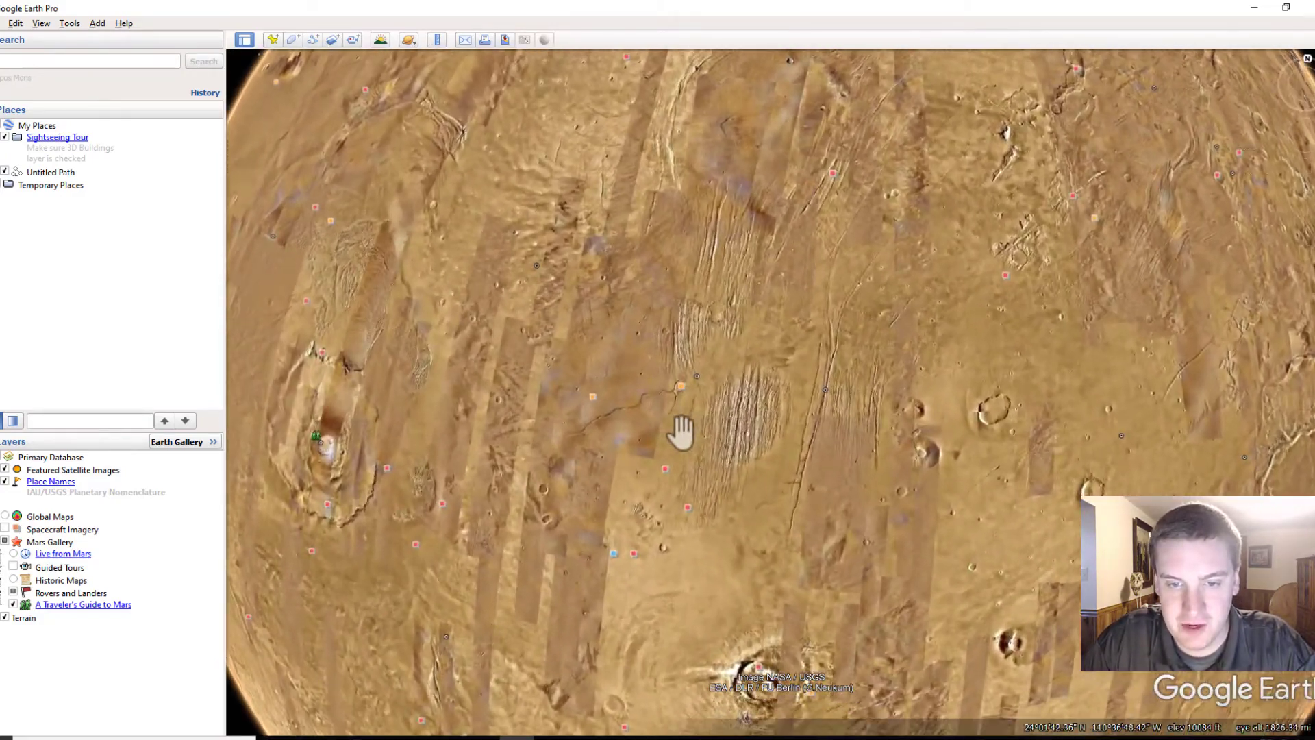
pyautogui.scroll(-3, 682, 431)
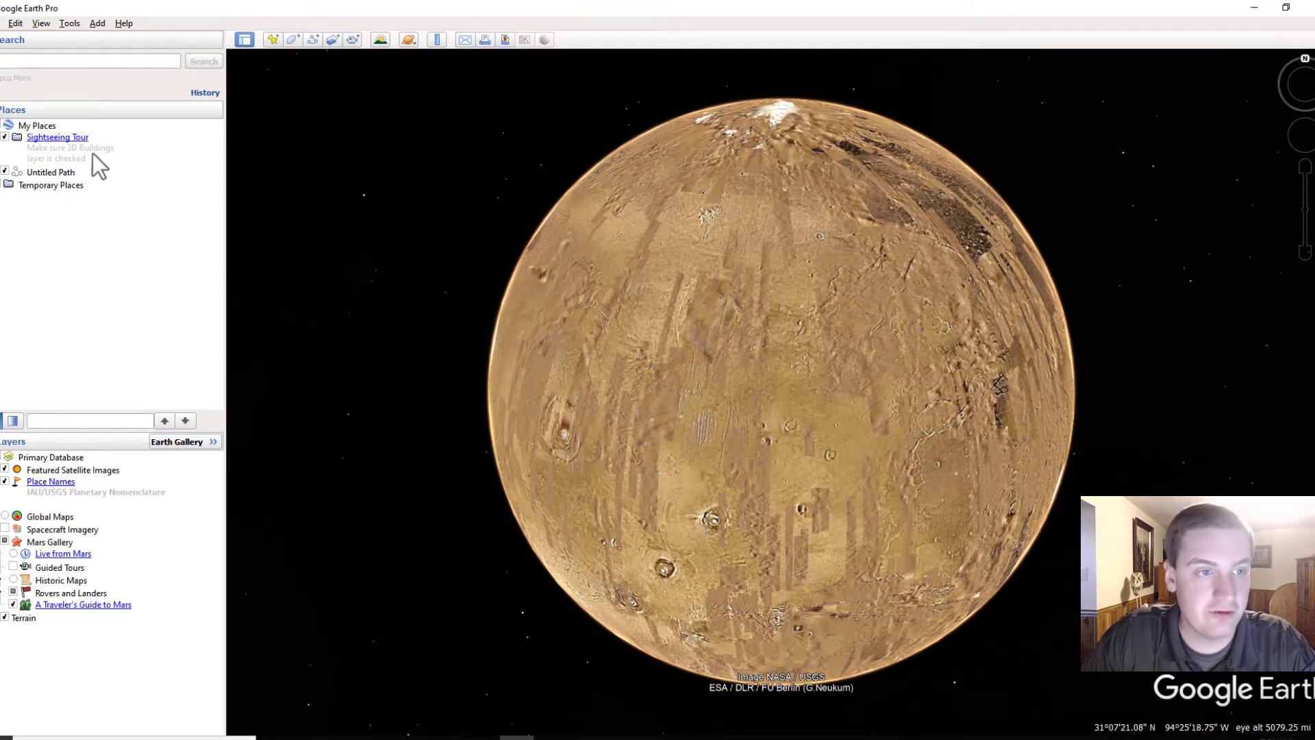
# Search Mars for Olympus Mons and bring the whole volcano into view.
pyautogui.click(75, 65)
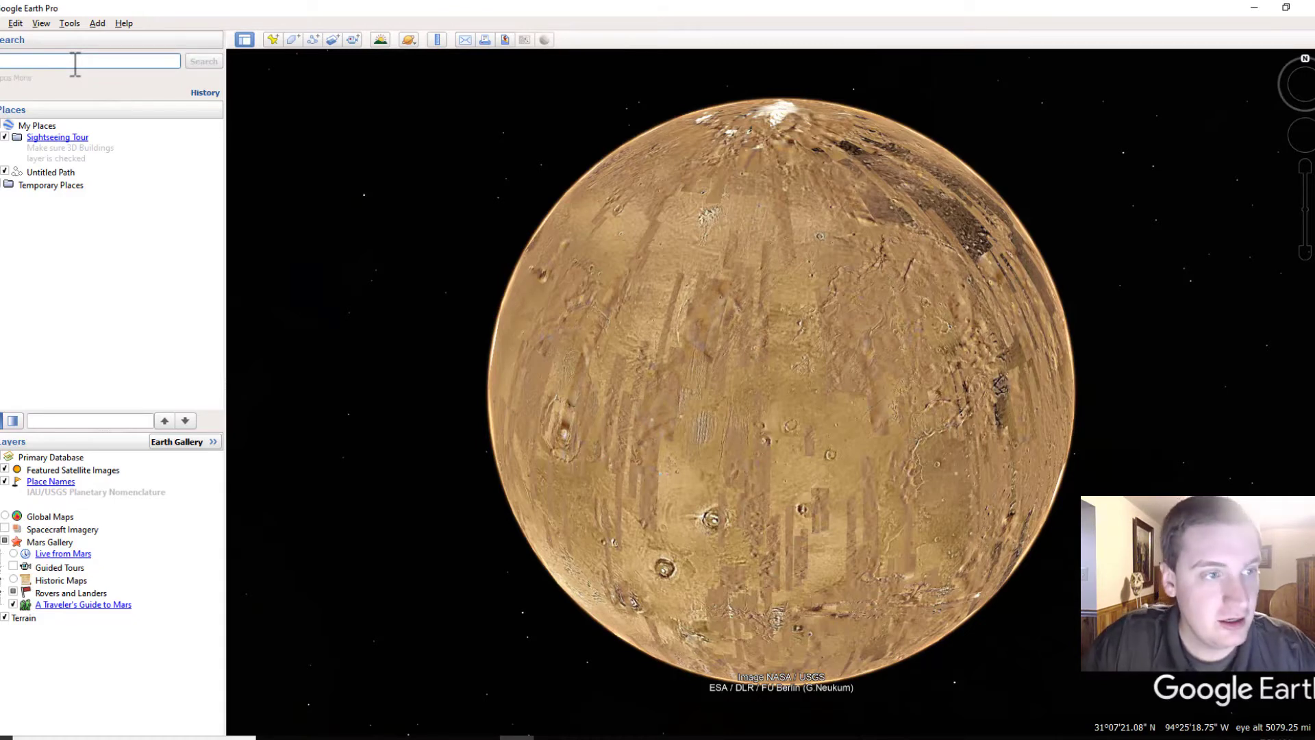
pyautogui.moveTo(412, 738)
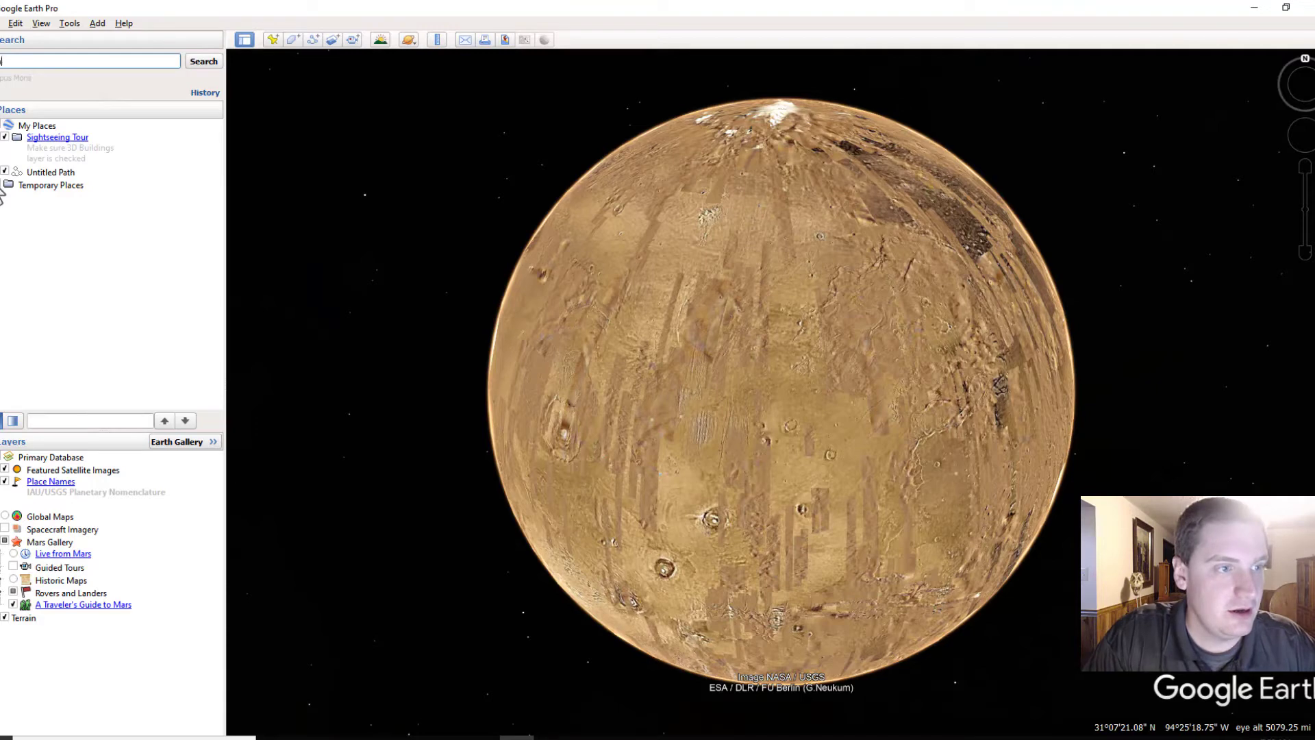
pyautogui.write('s mon')
pyautogui.press('Return')
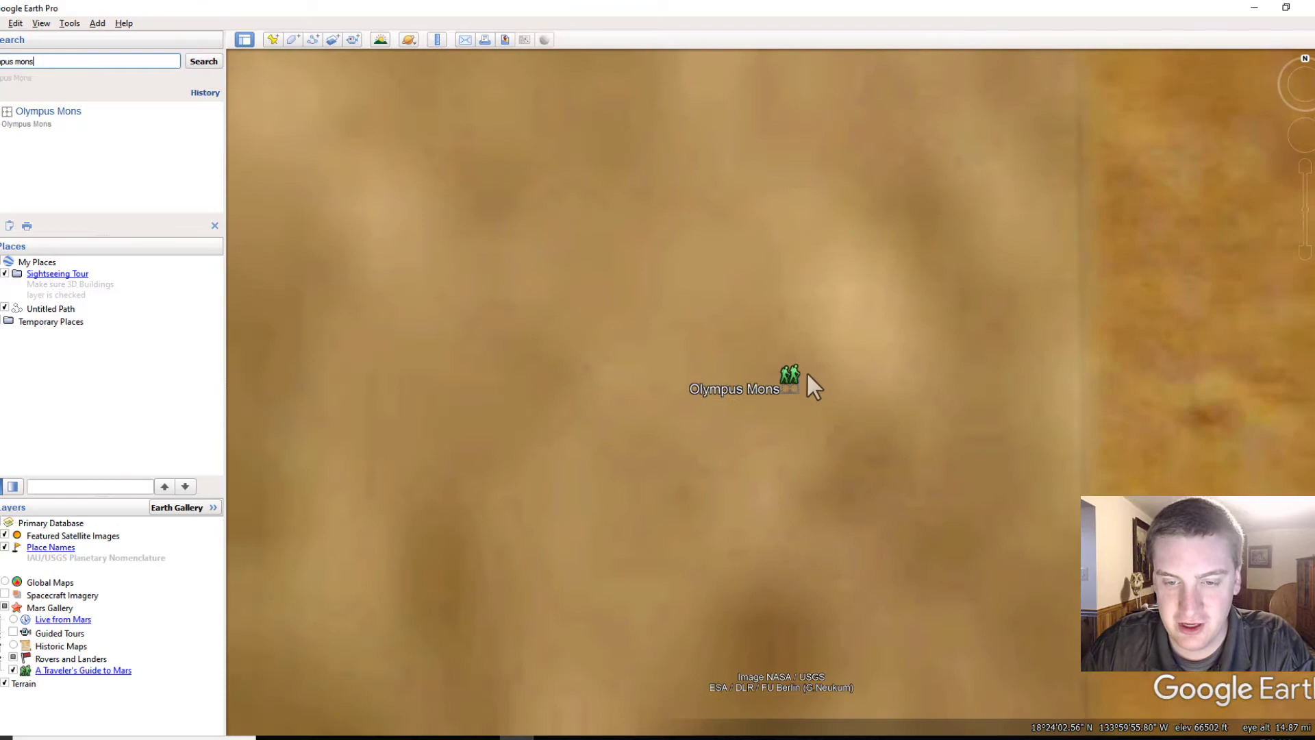
pyautogui.scroll(-3, 808, 377)
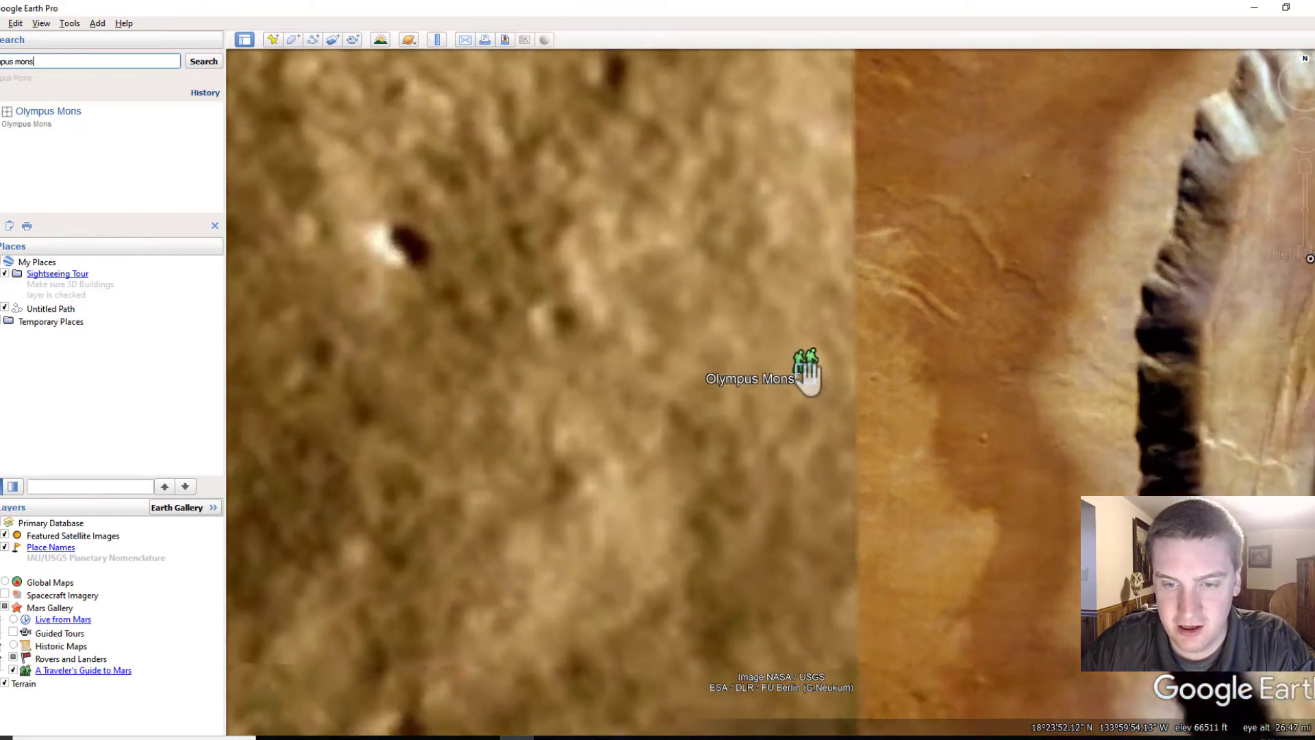
pyautogui.scroll(-5, 808, 380)
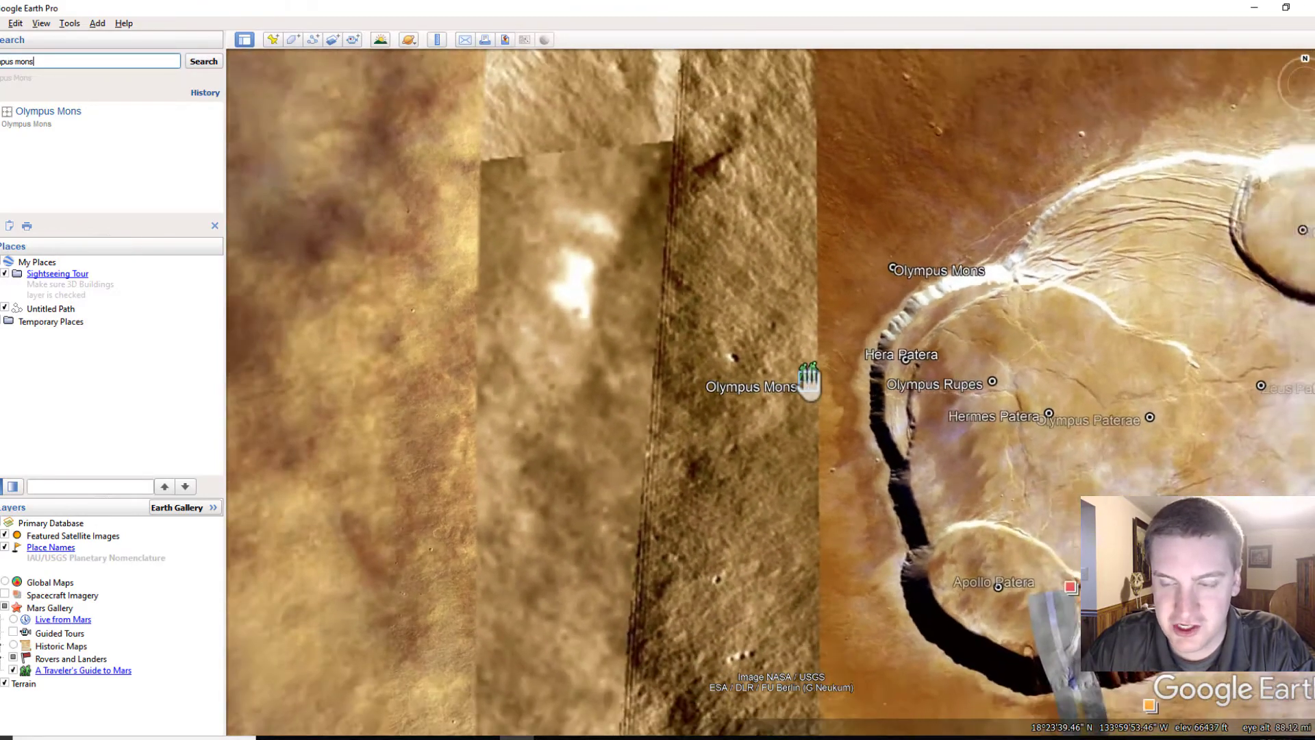
pyautogui.scroll(-4, 810, 383)
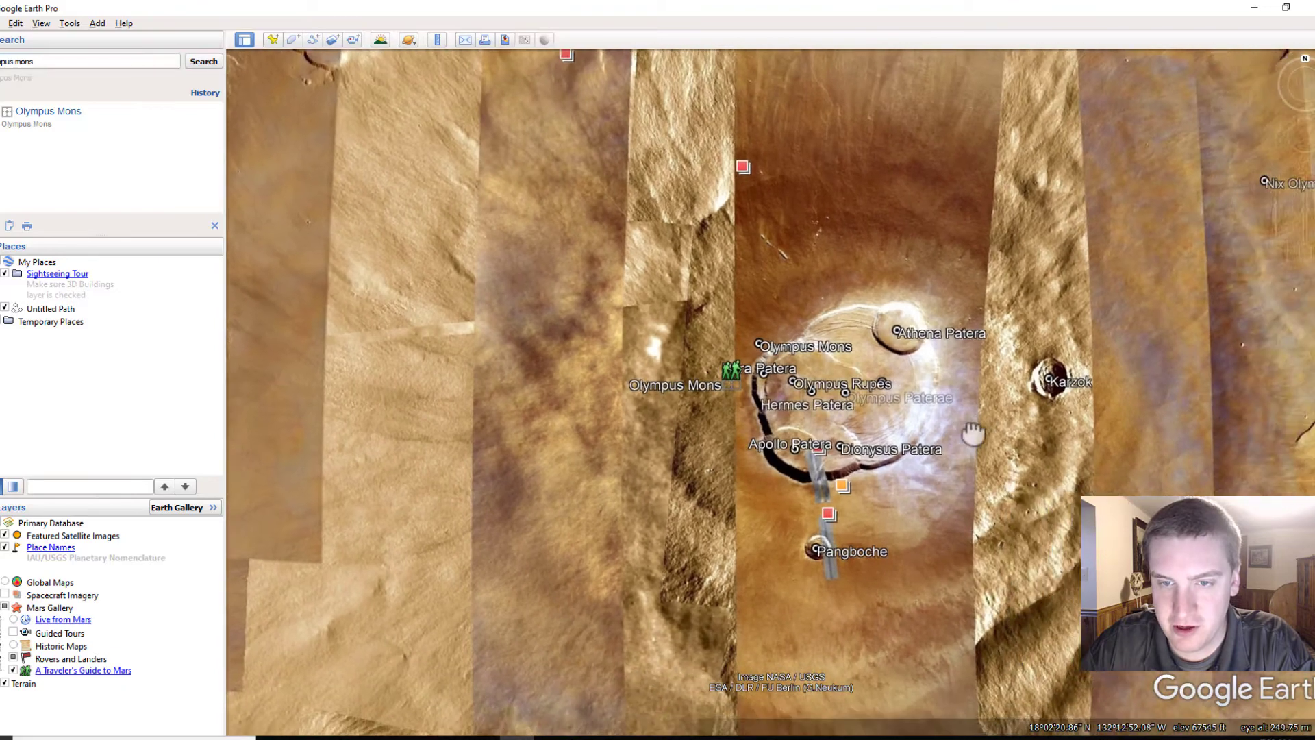
pyautogui.scroll(-2, 910, 405)
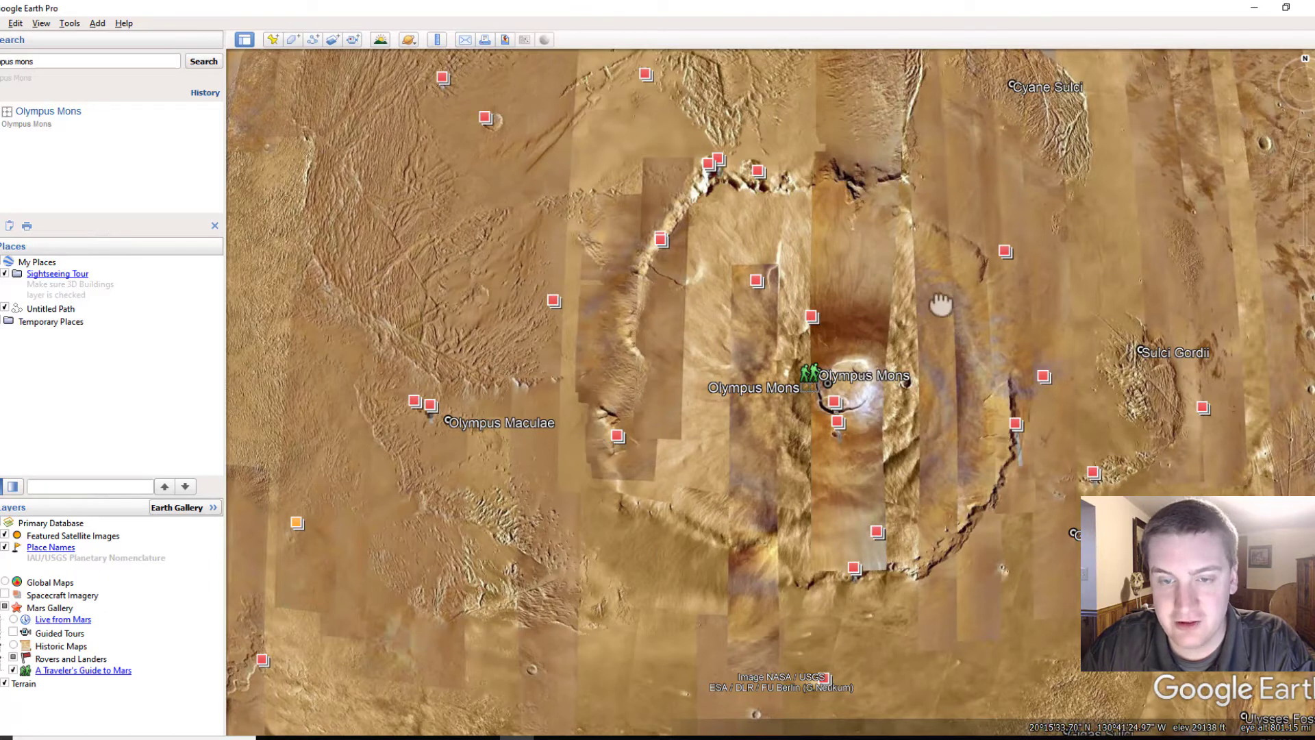
# View the HiRISE image information for the featured satellite image on Olympus Mons' flank, just north of its summit crater.
pyautogui.moveTo(941, 304); pyautogui.dragTo(904, 312)
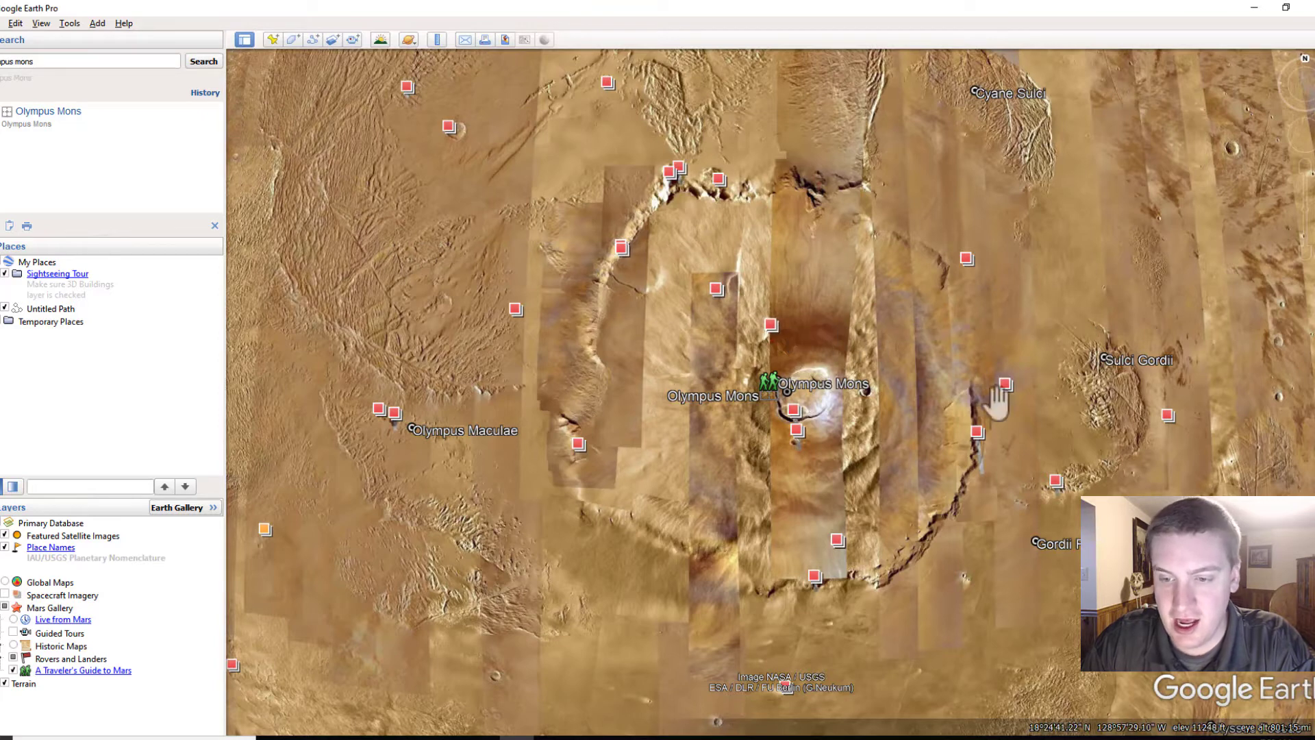
pyautogui.click(770, 326)
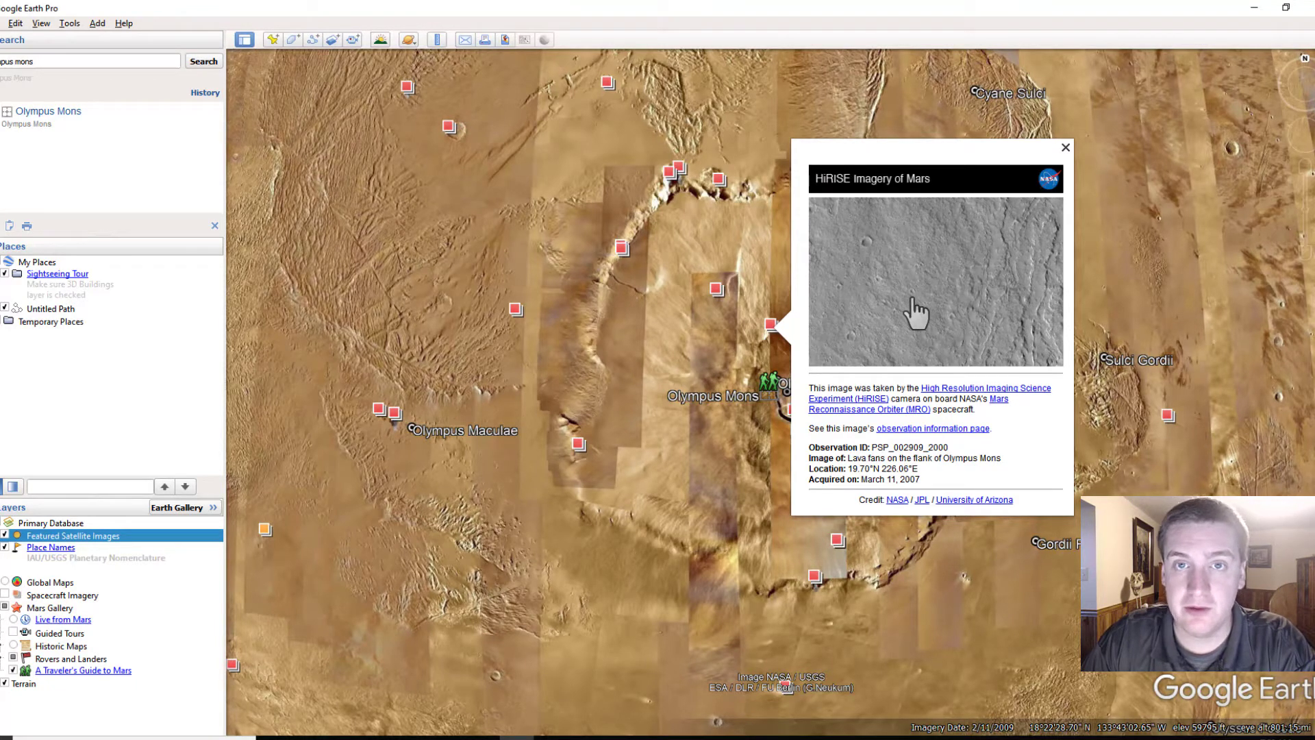
pyautogui.click(1065, 148)
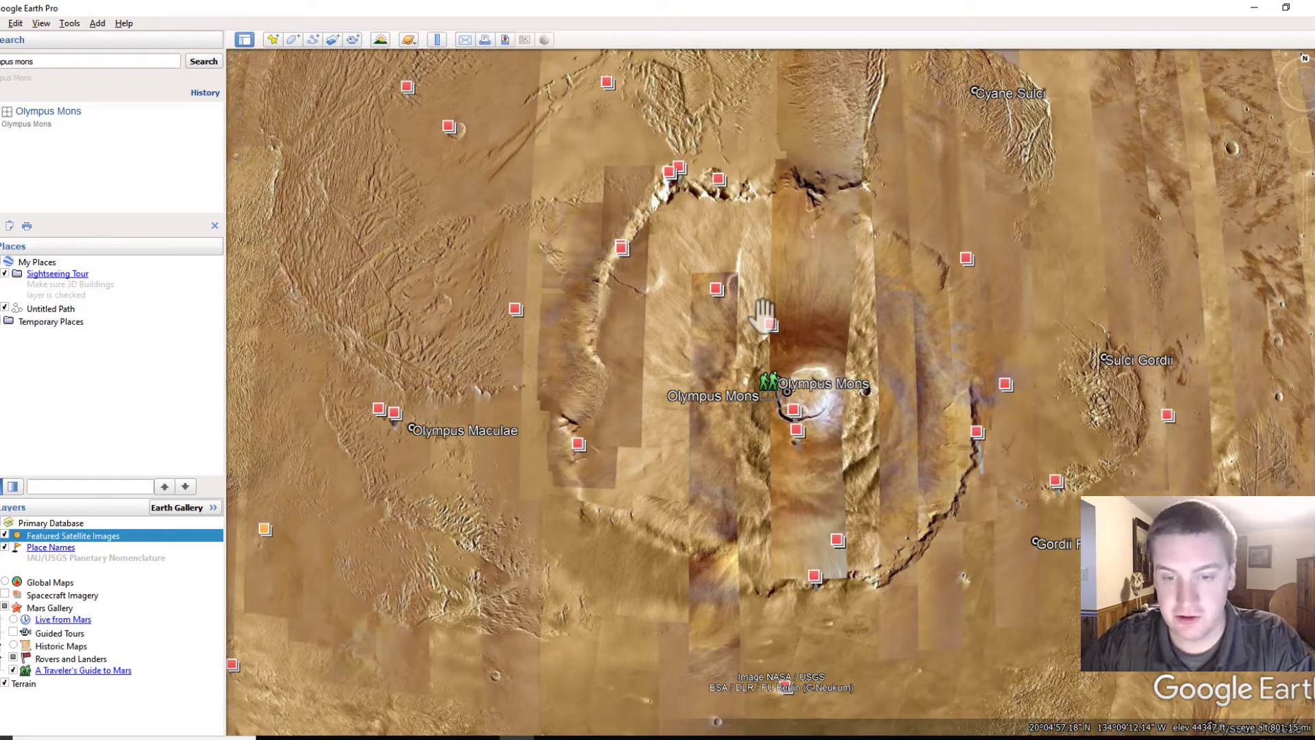
pyautogui.scroll(-1, 918, 348)
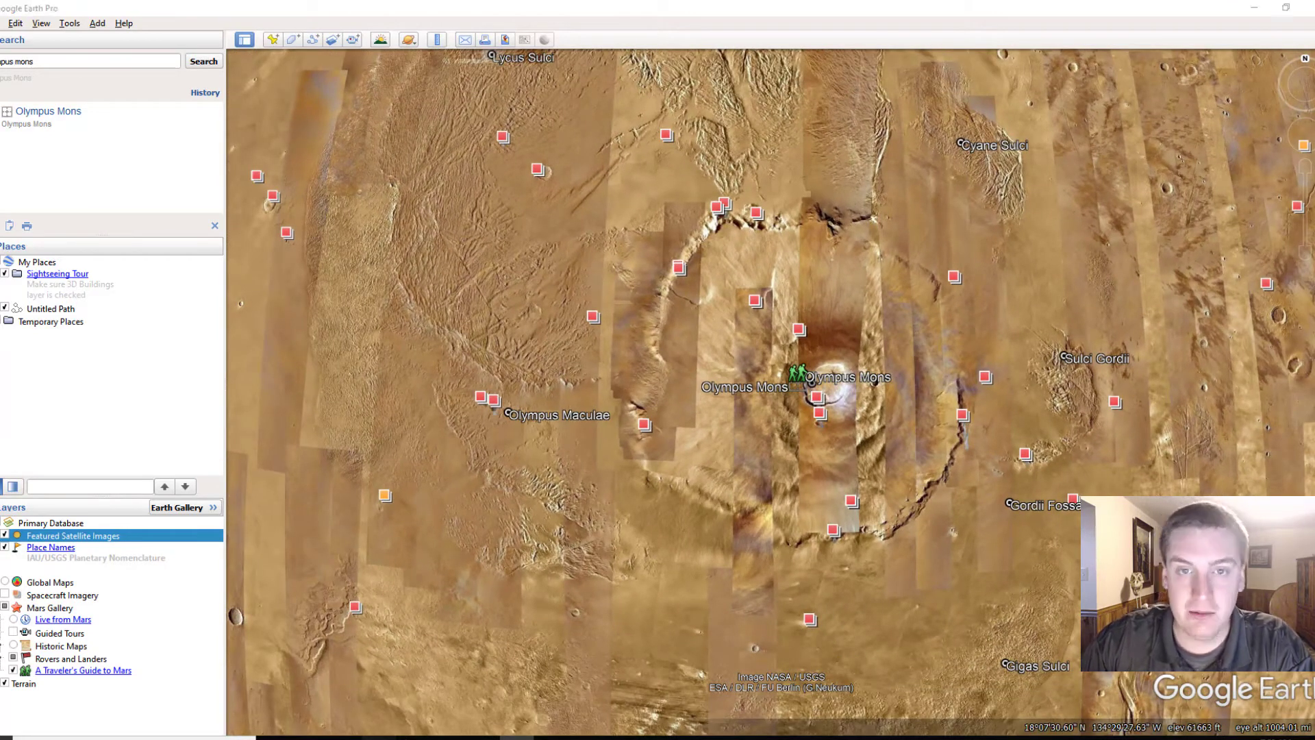
# Switch to the Planetary Geology Lab document in Word and select the "Highest point (and name of feature) =" line.
pyautogui.click(479, 736)
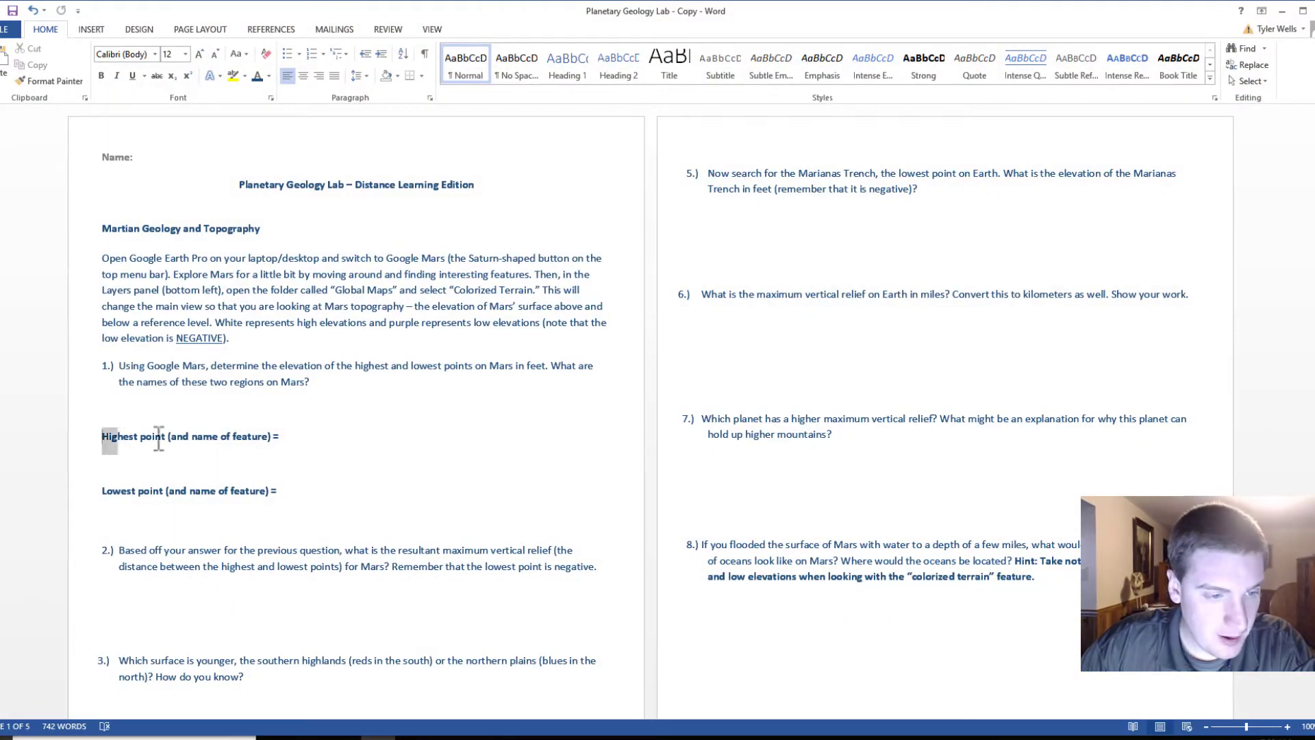
pyautogui.moveTo(158, 438); pyautogui.dragTo(282, 439)
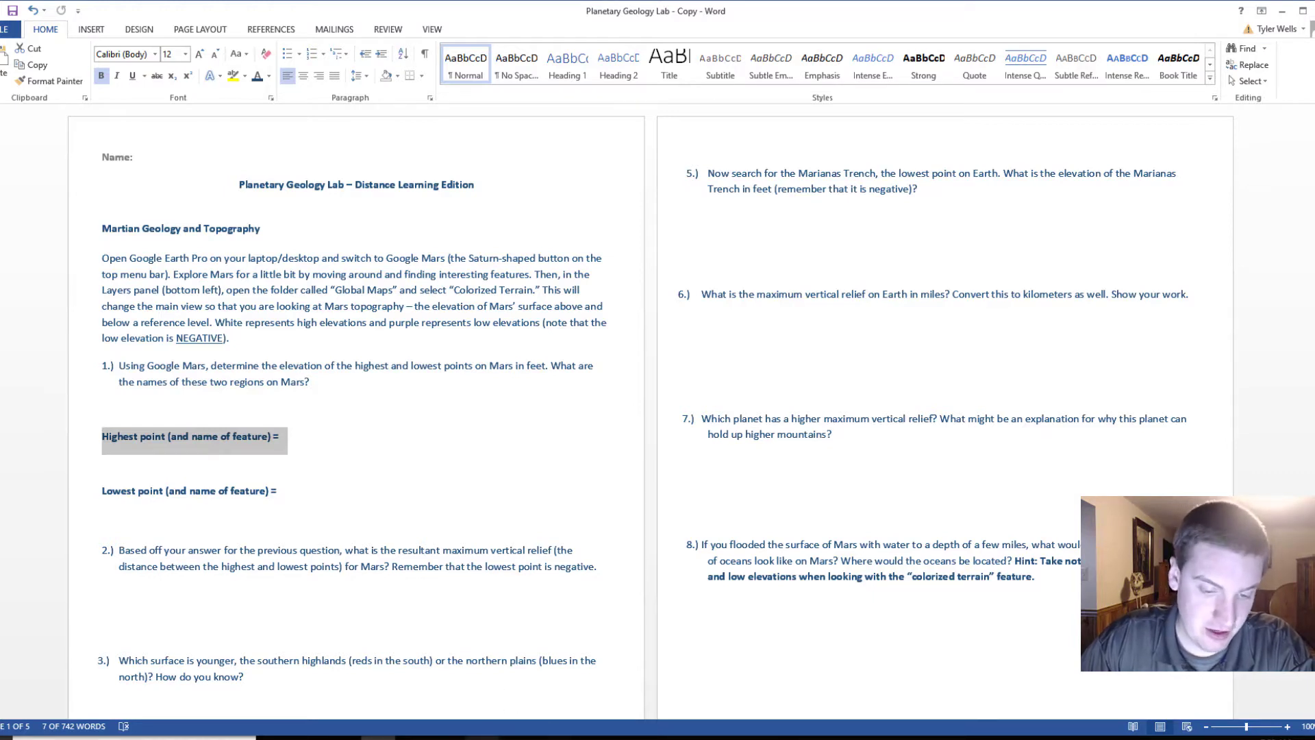
# Return to Google Earth Pro and view the Mars globe with Olympus Mons near its centre.
pyautogui.moveTo(481, 737)
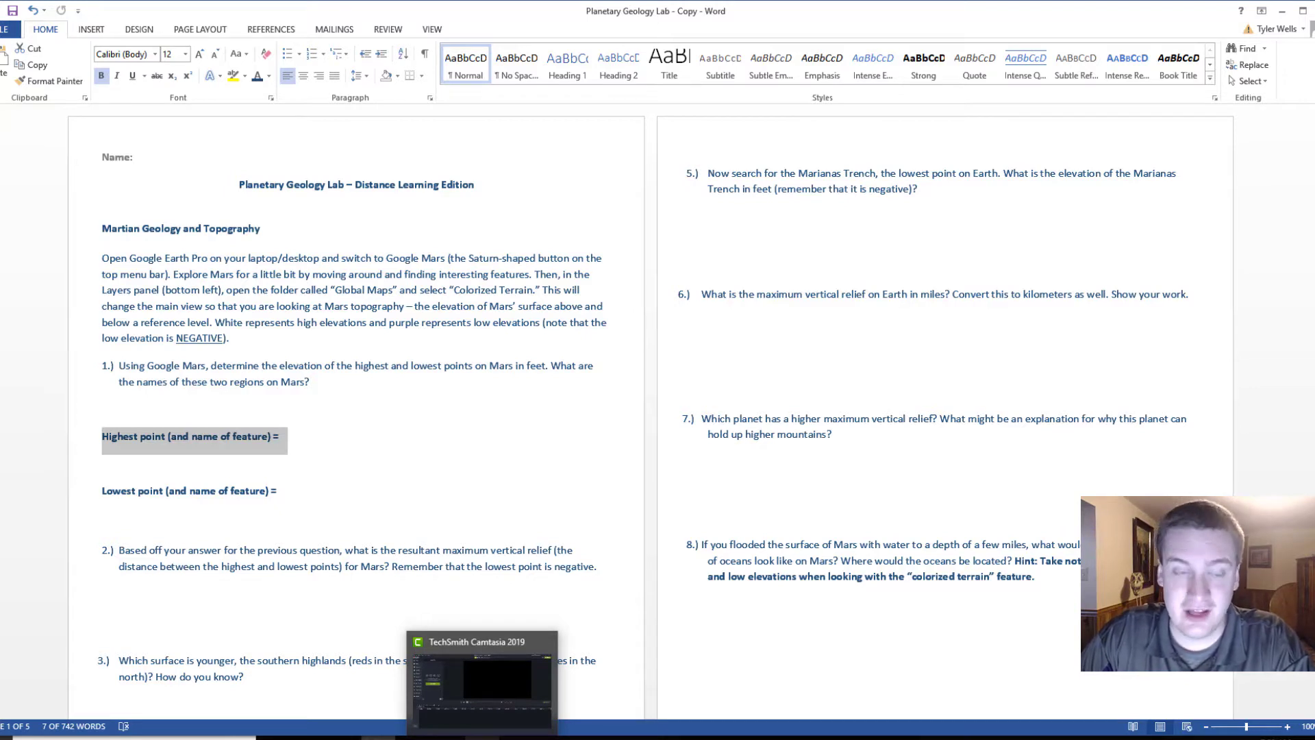
pyautogui.click(481, 685)
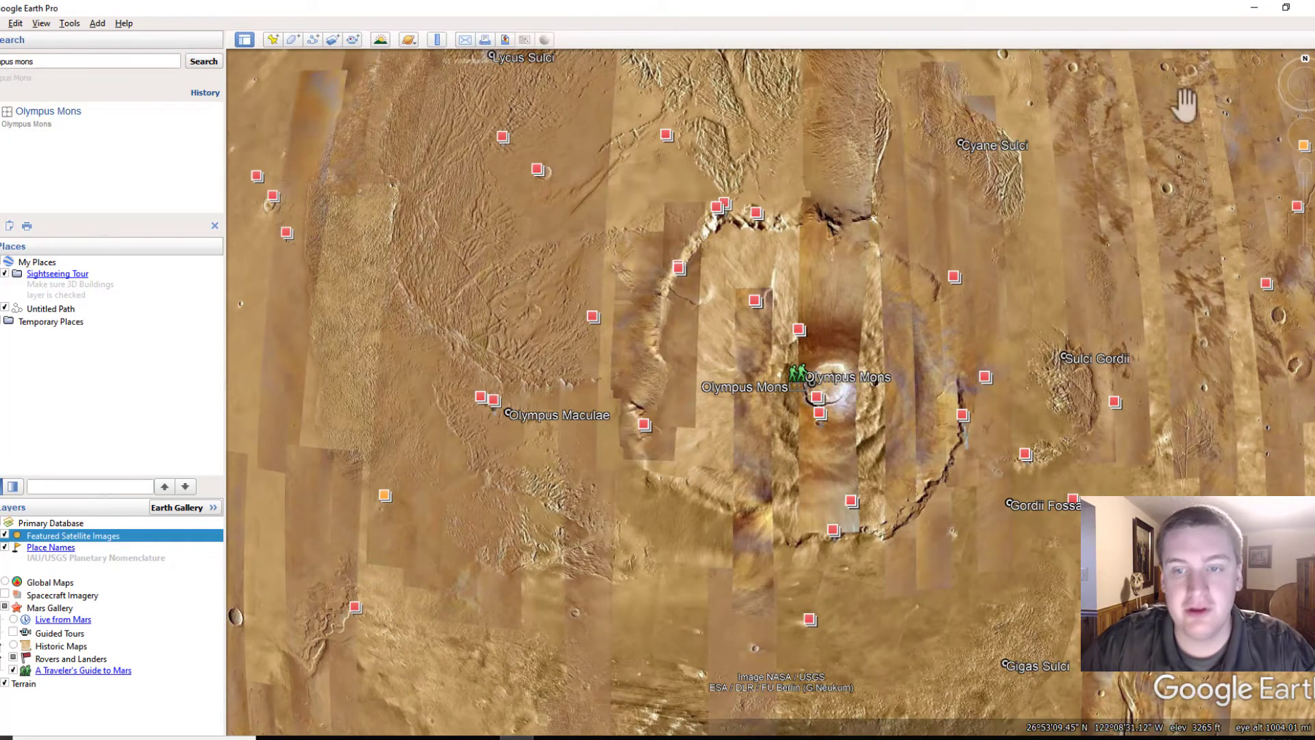
pyautogui.scroll(-5, 952, 383)
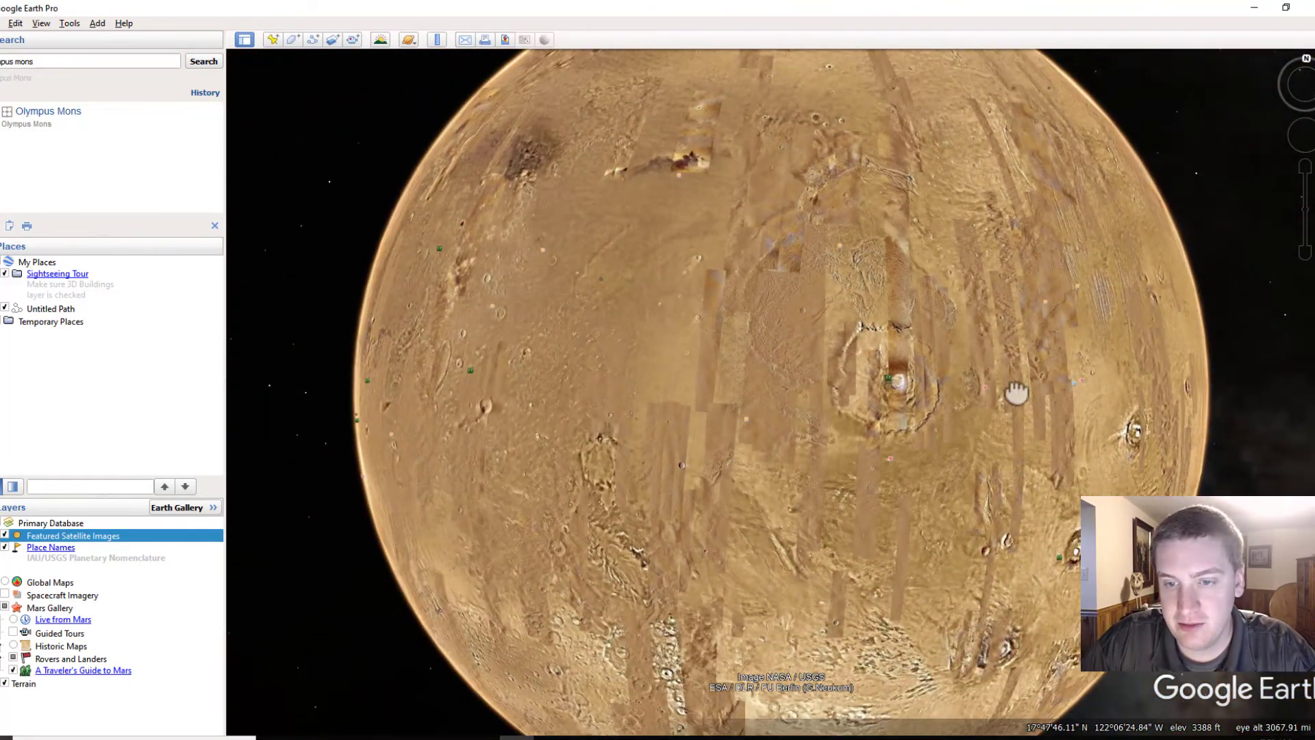
pyautogui.moveTo(1016, 392); pyautogui.dragTo(957, 396)
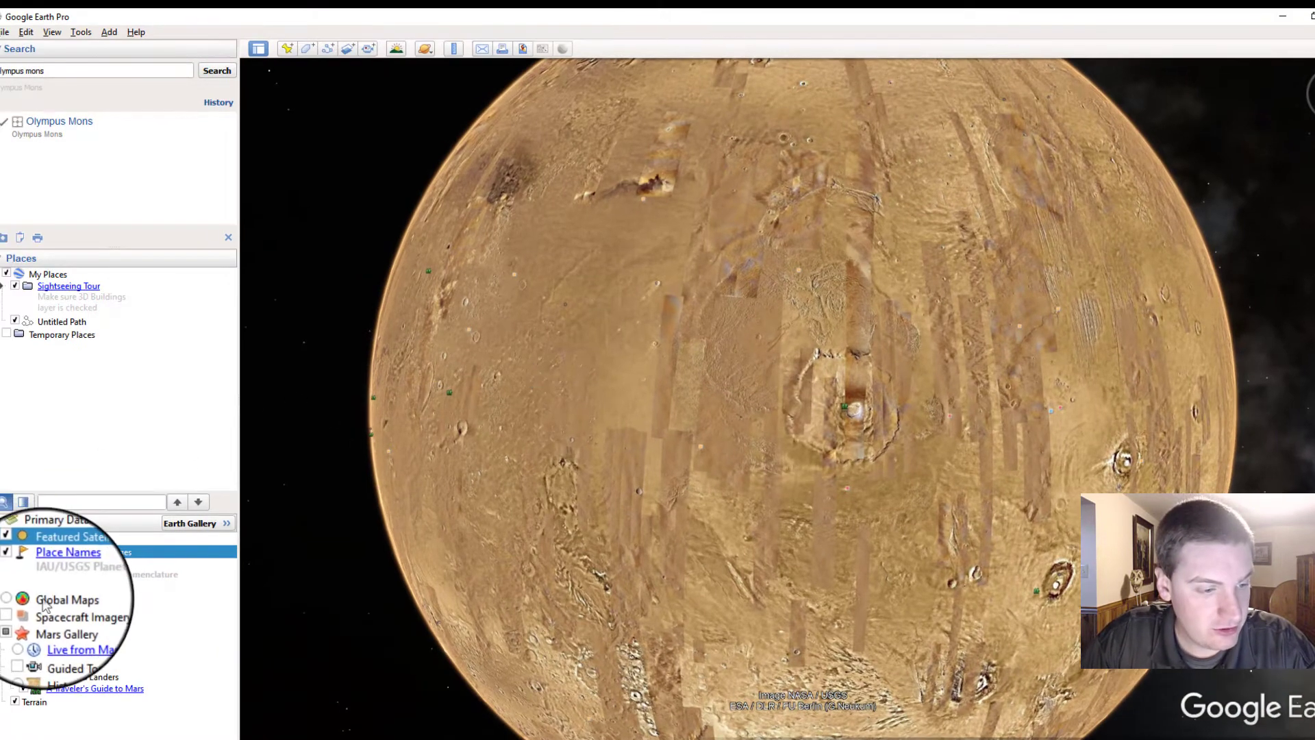
# Expand the Global Maps layers and display the Colorized Terrain map on Mars.
pyautogui.click(4, 600)
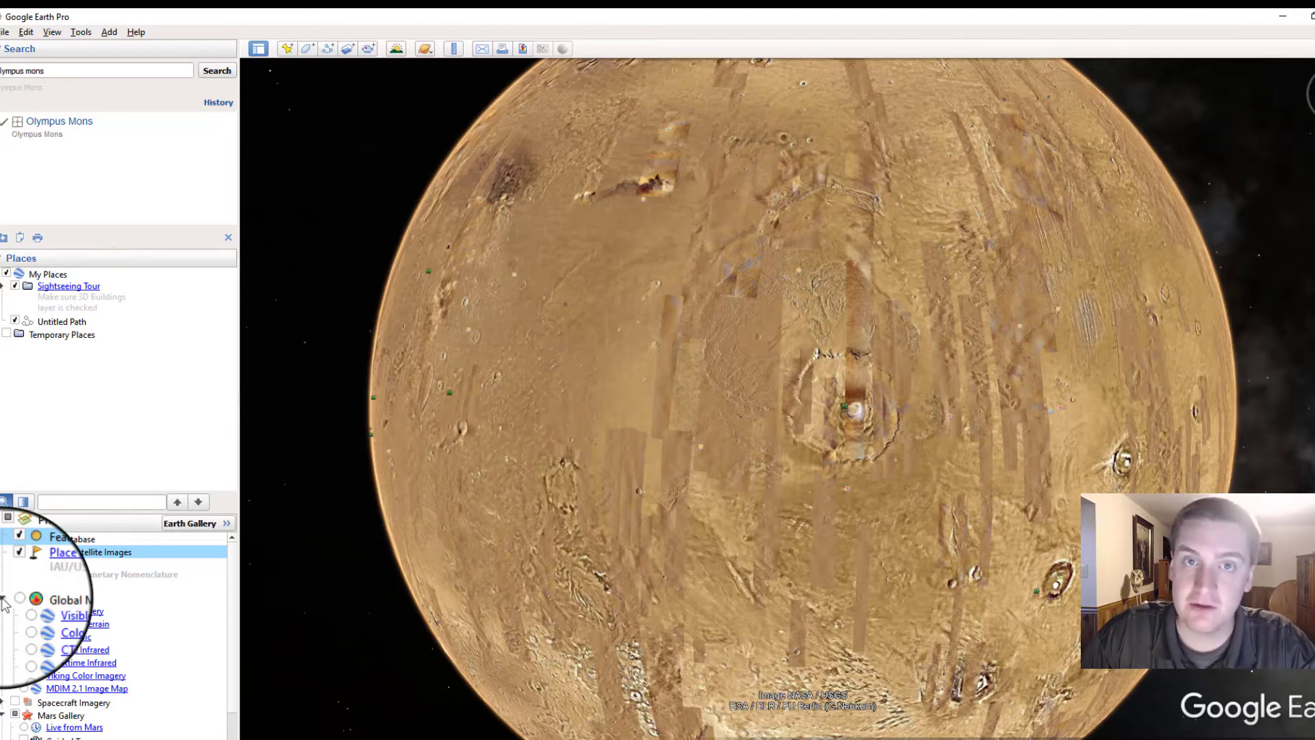
pyautogui.click(25, 625)
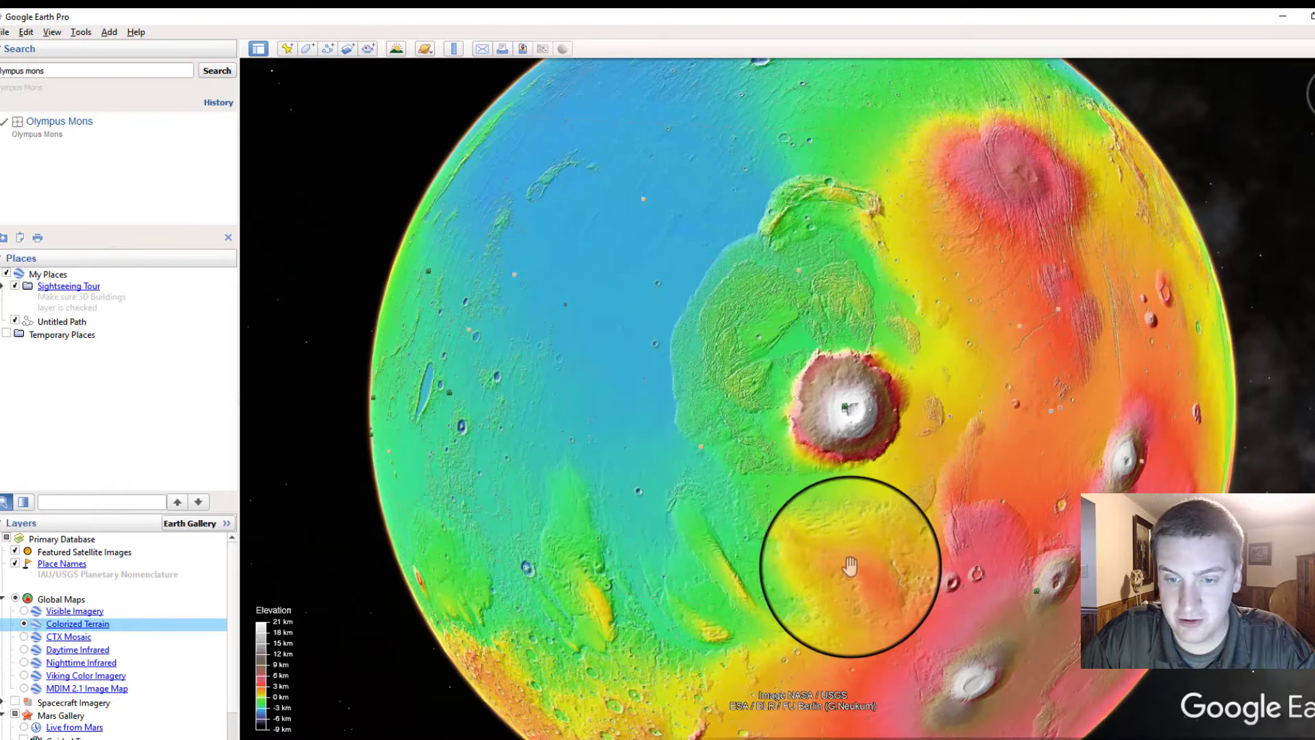
# Examine the elevation colours of Olympus Mons and the surrounding volcanoes, including the named craters at the Olympus Mons summit.
pyautogui.moveTo(1056, 526); pyautogui.dragTo(989, 498)
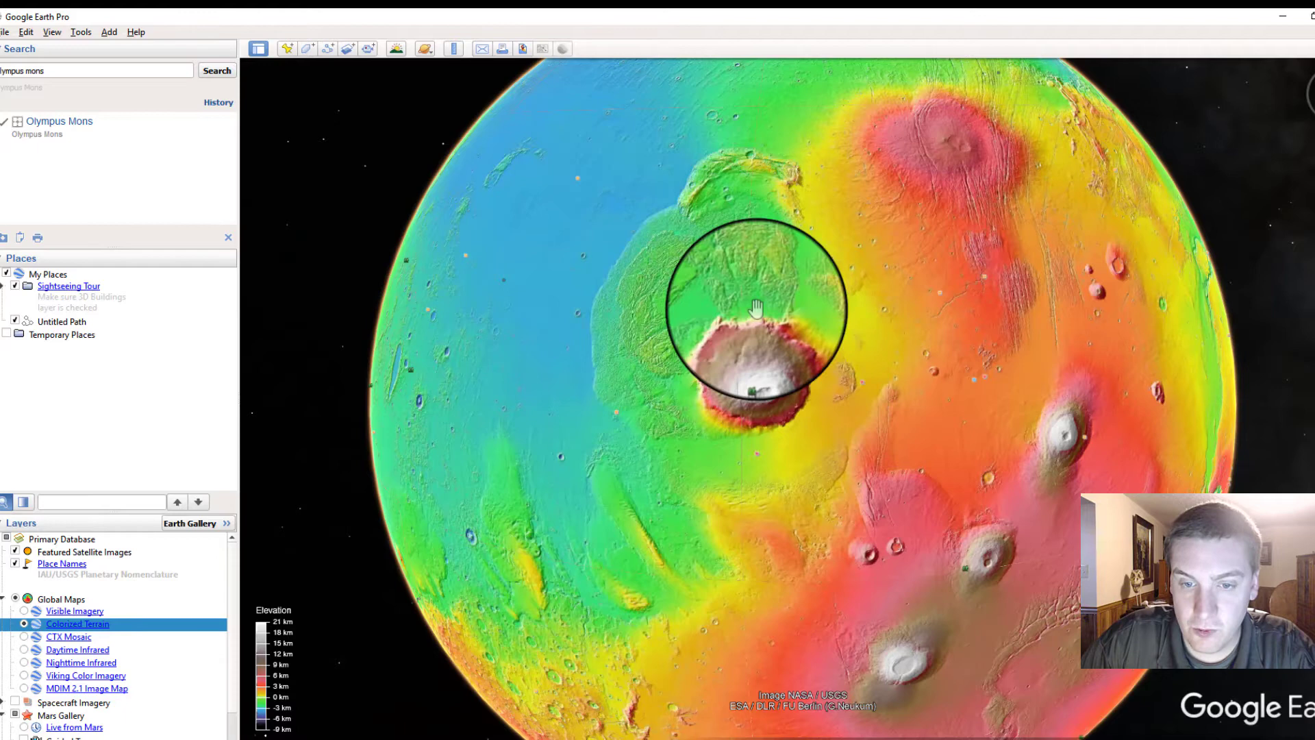
pyautogui.moveTo(822, 411); pyautogui.dragTo(747, 360)
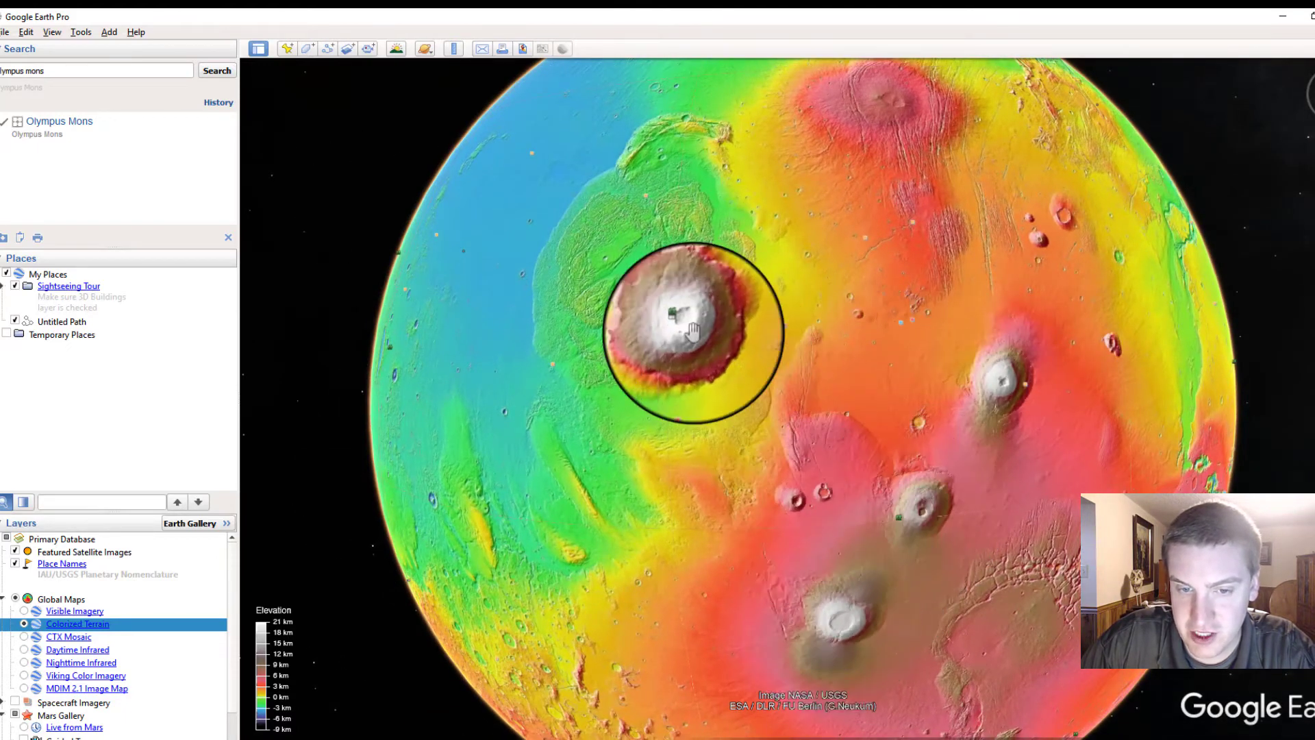
pyautogui.moveTo(678, 319); pyautogui.dragTo(736, 345)
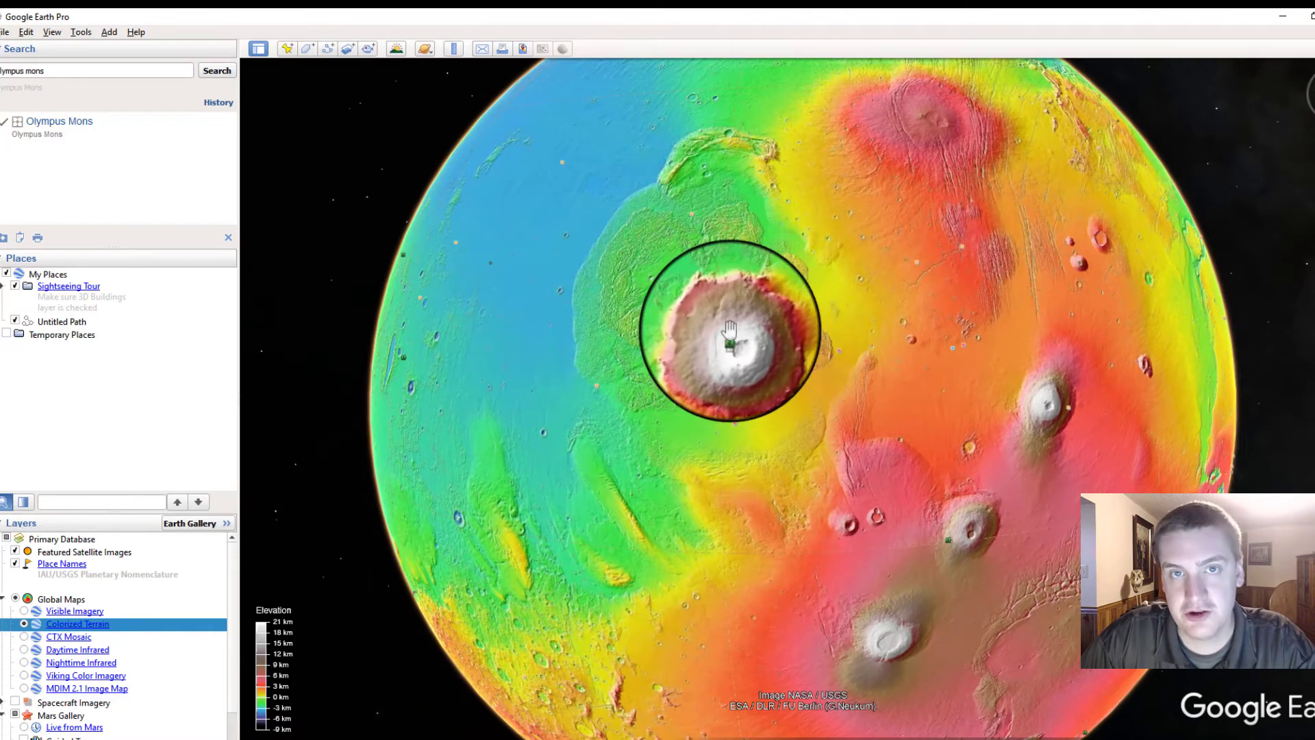
pyautogui.scroll(3, 733, 346)
pyautogui.scroll(3, 705, 370)
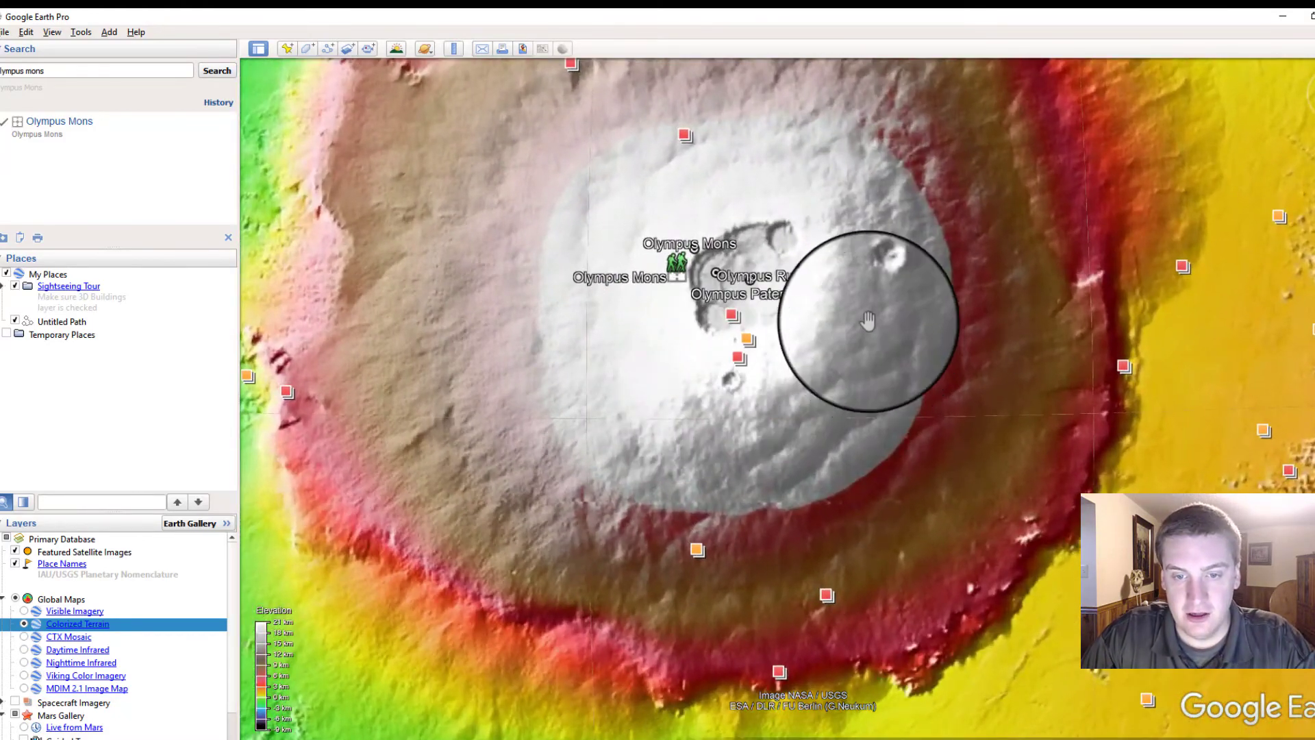
pyautogui.scroll(2, 763, 312)
pyautogui.moveTo(763, 313); pyautogui.dragTo(757, 376)
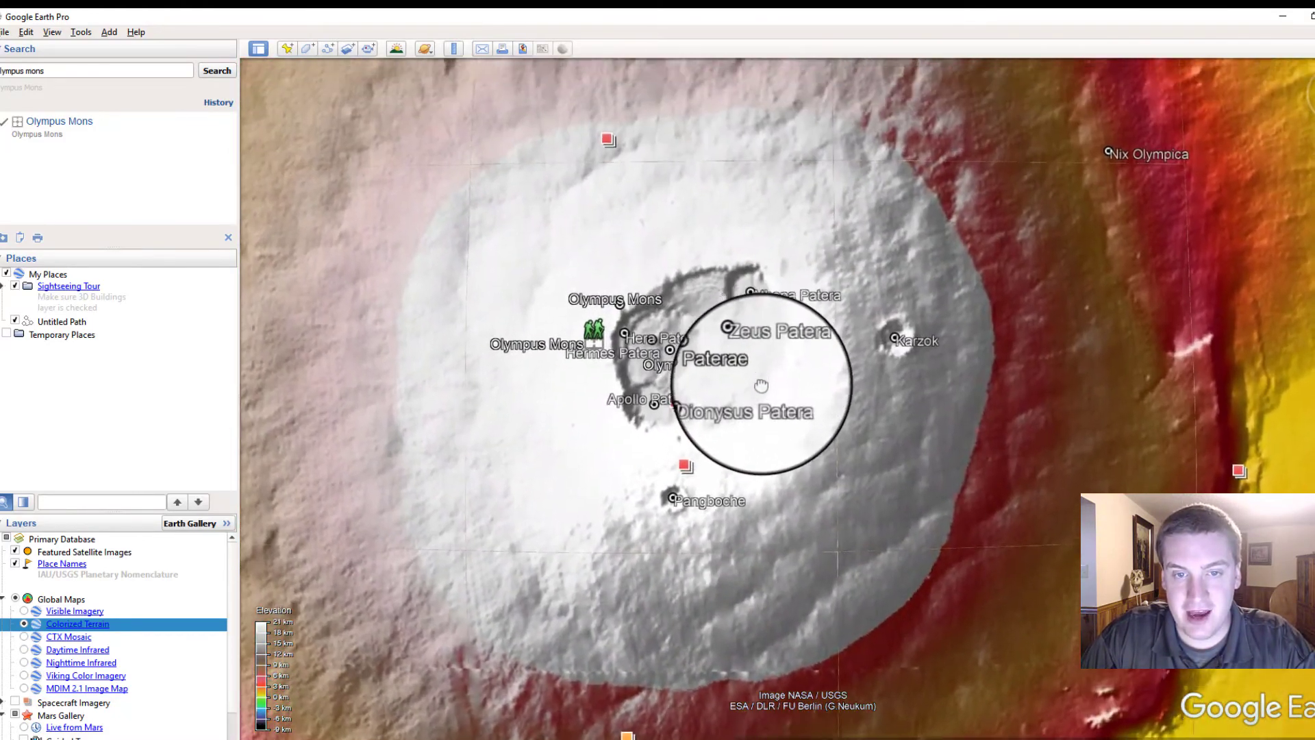
pyautogui.scroll(-3, 770, 350)
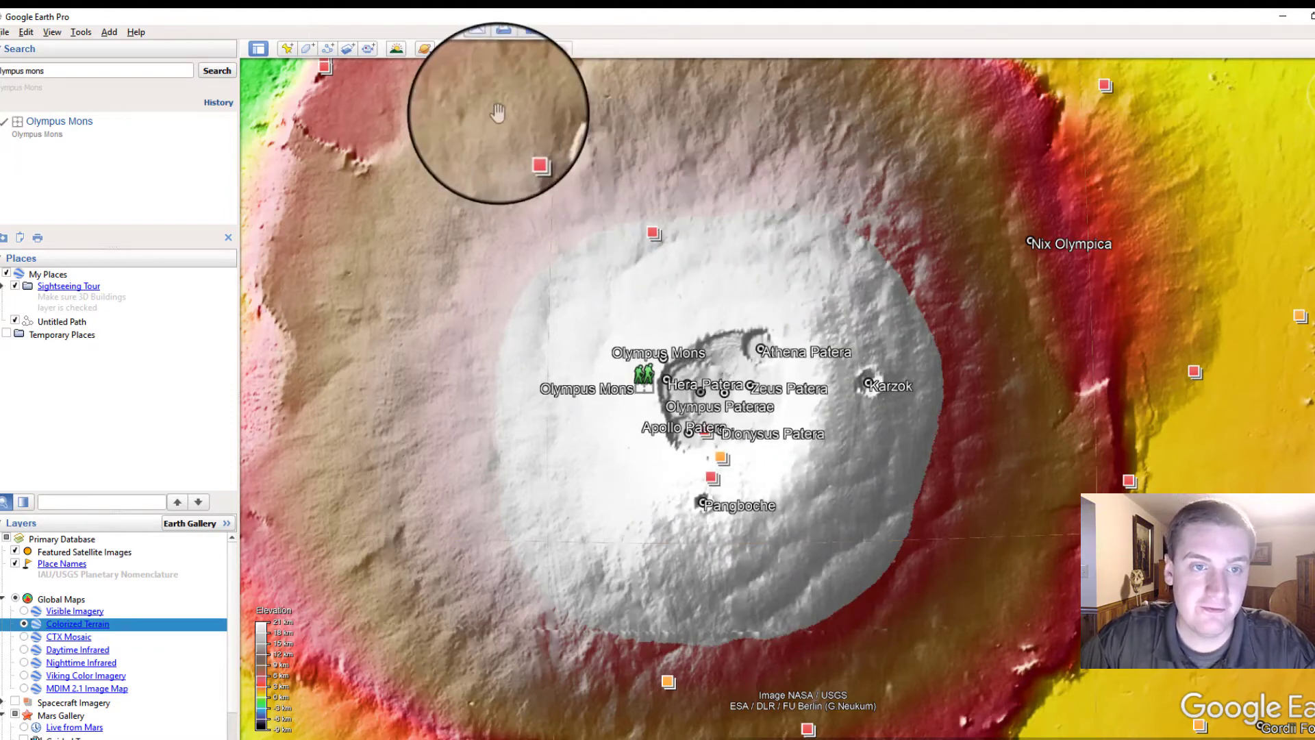
pyautogui.scroll(-2, 672, 205)
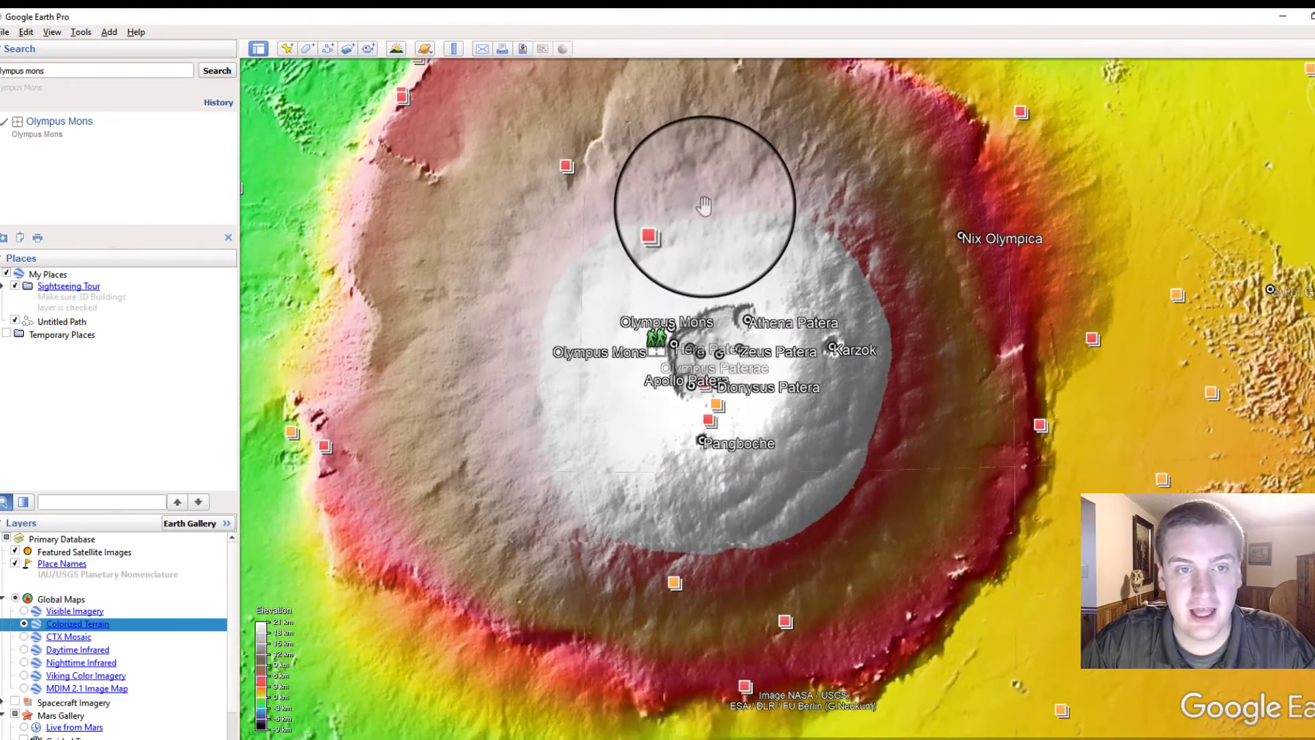
# Measure a straight ruler line in miles from the western edge of Olympus Mons to just southeast of its summit crater.
pyautogui.click(453, 47)
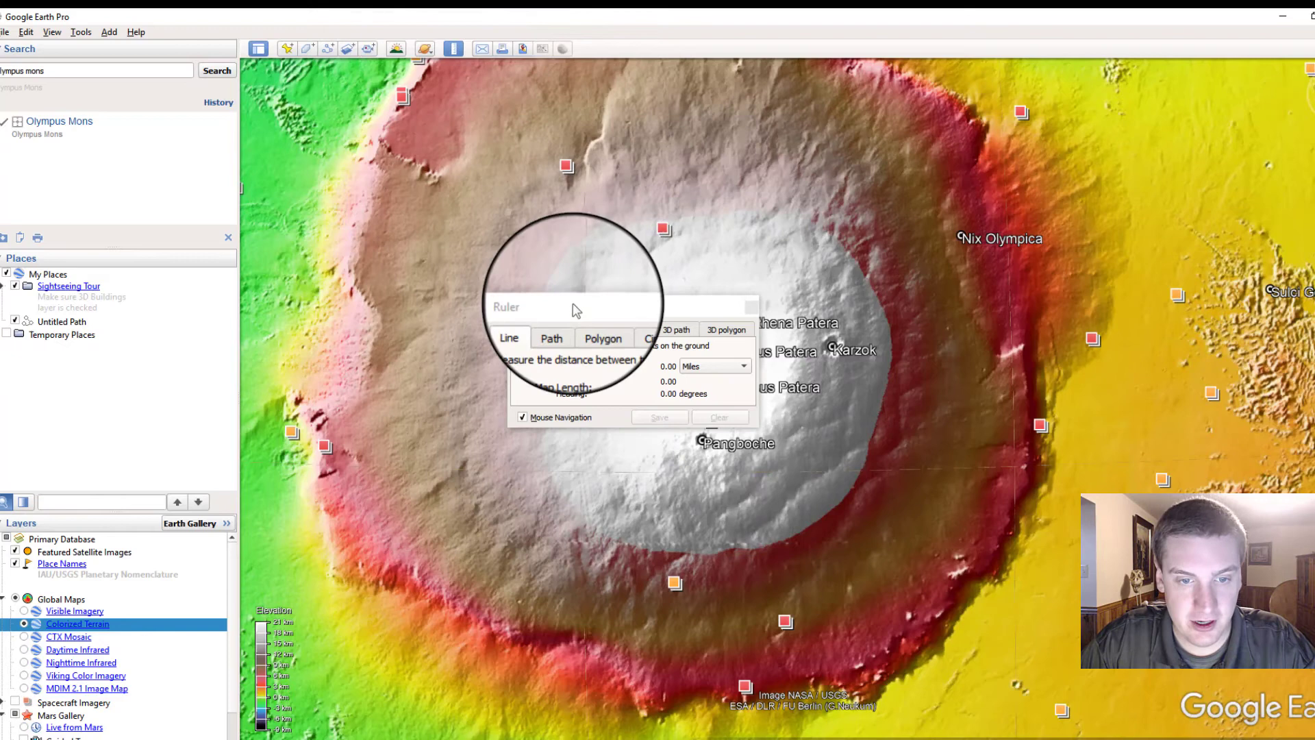
pyautogui.moveTo(572, 305); pyautogui.dragTo(1084, 89)
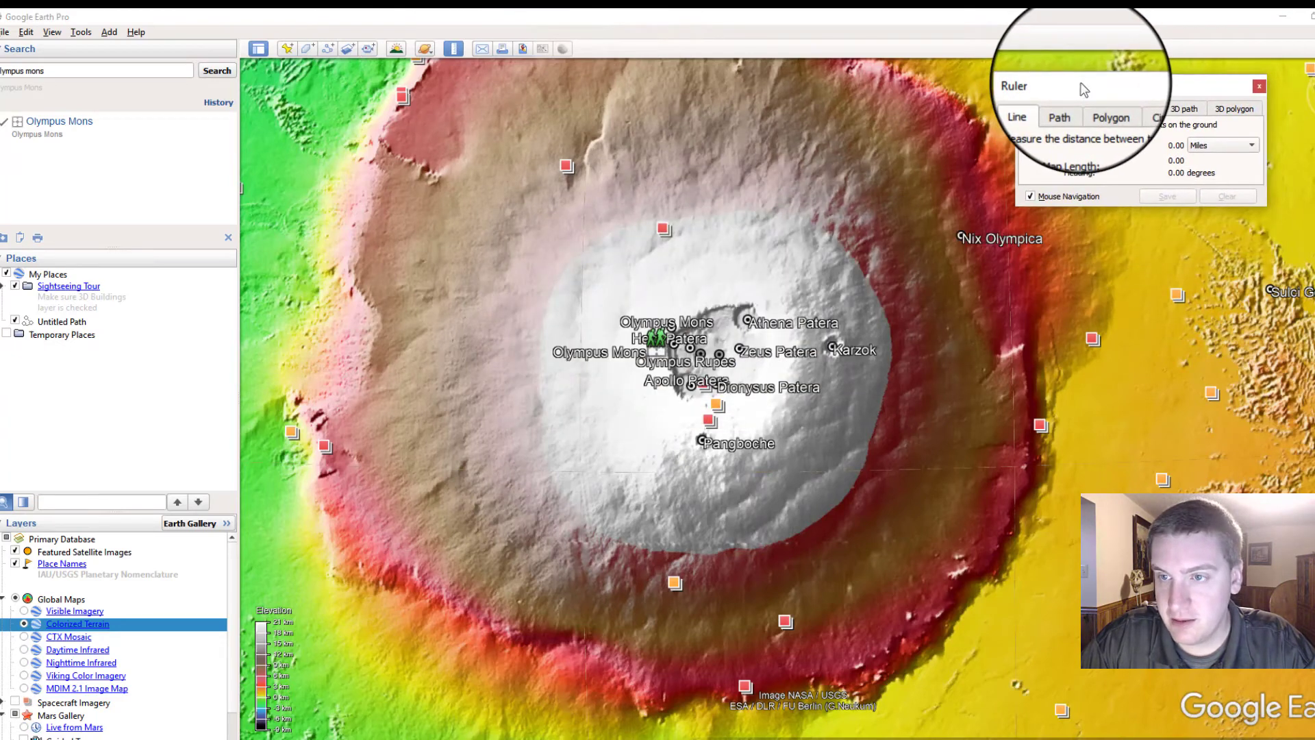
pyautogui.click(1250, 146)
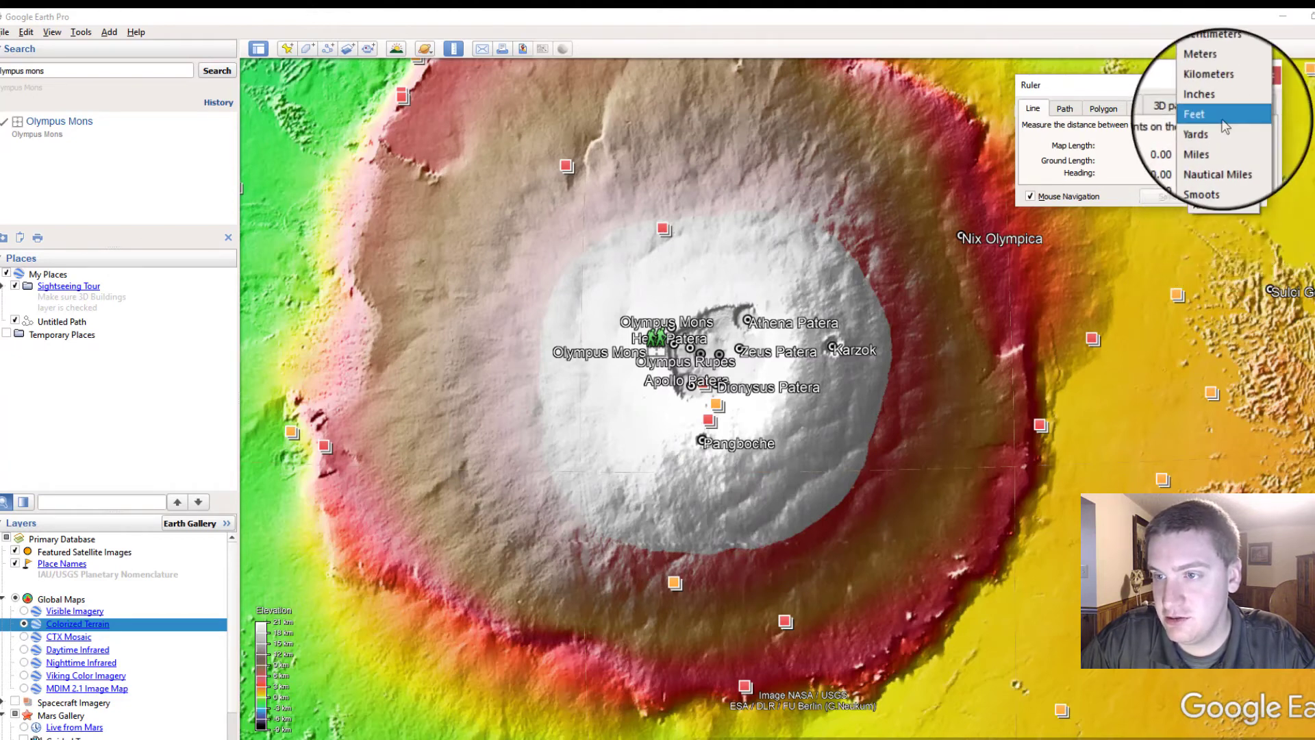
pyautogui.click(1212, 154)
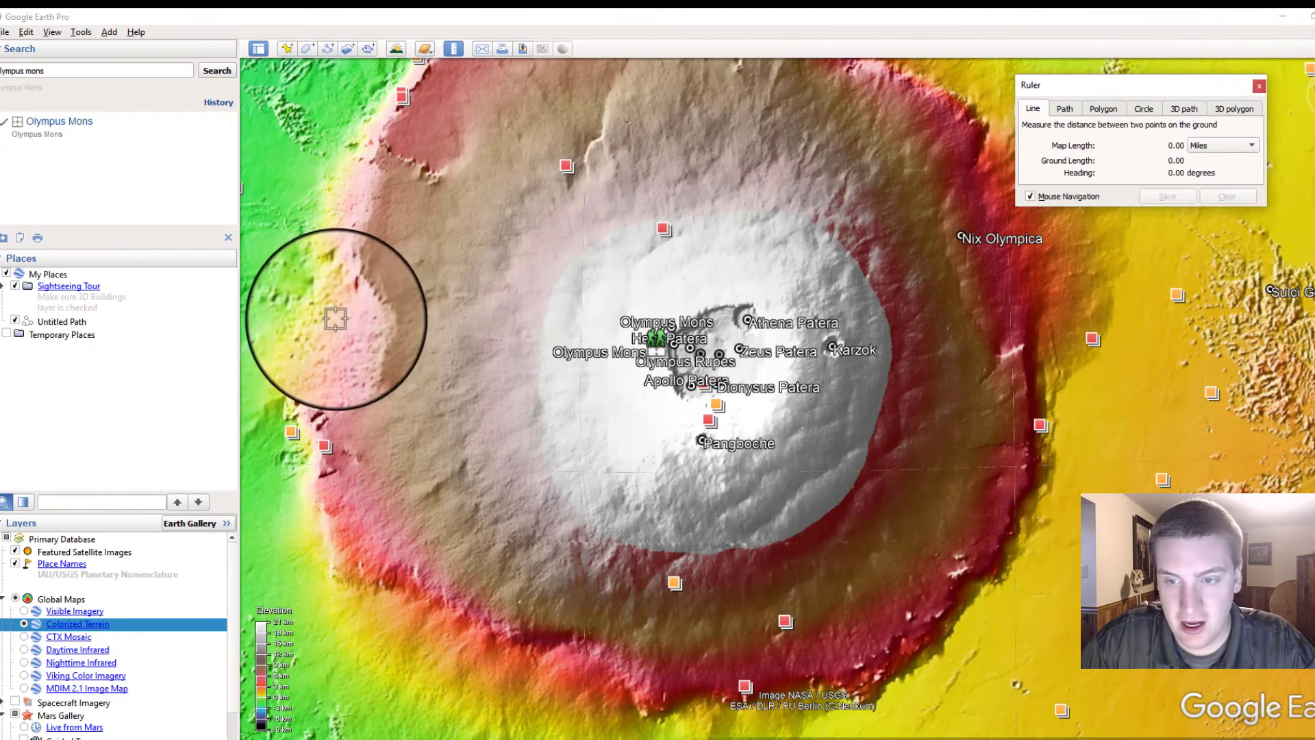
pyautogui.click(335, 332)
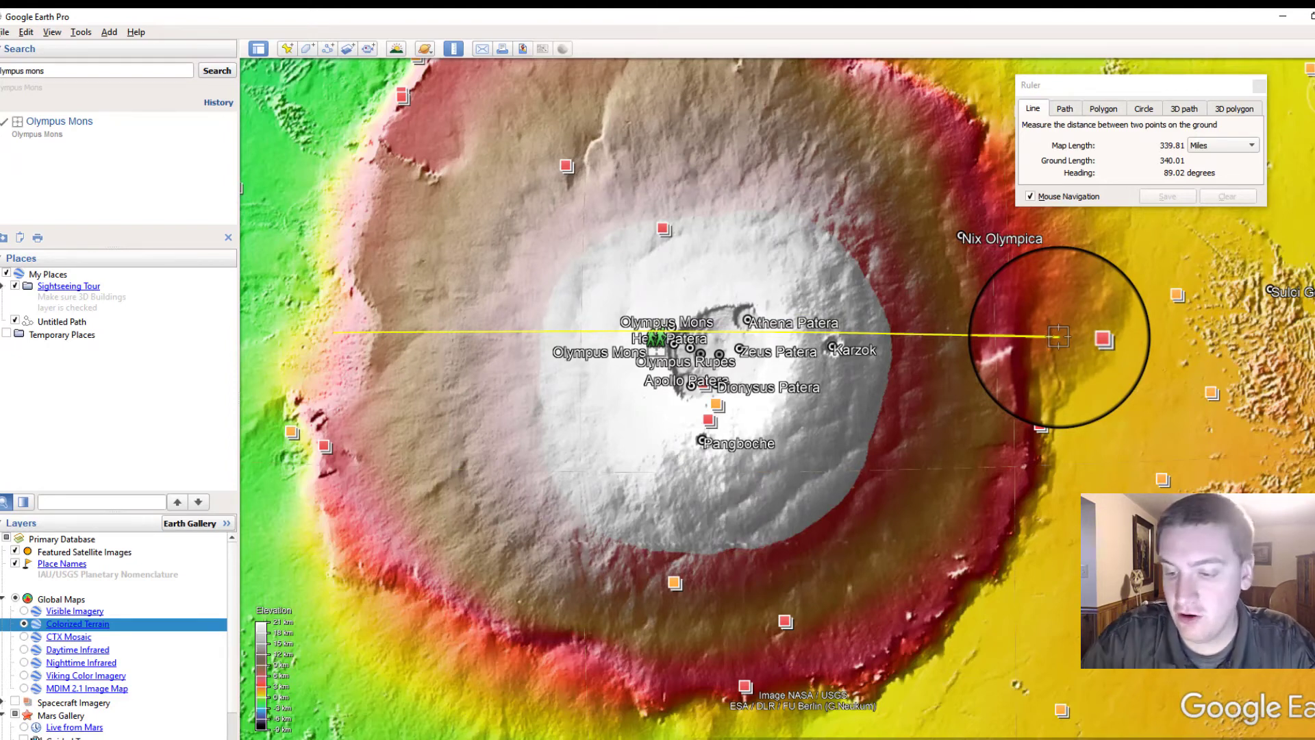
pyautogui.click(778, 368)
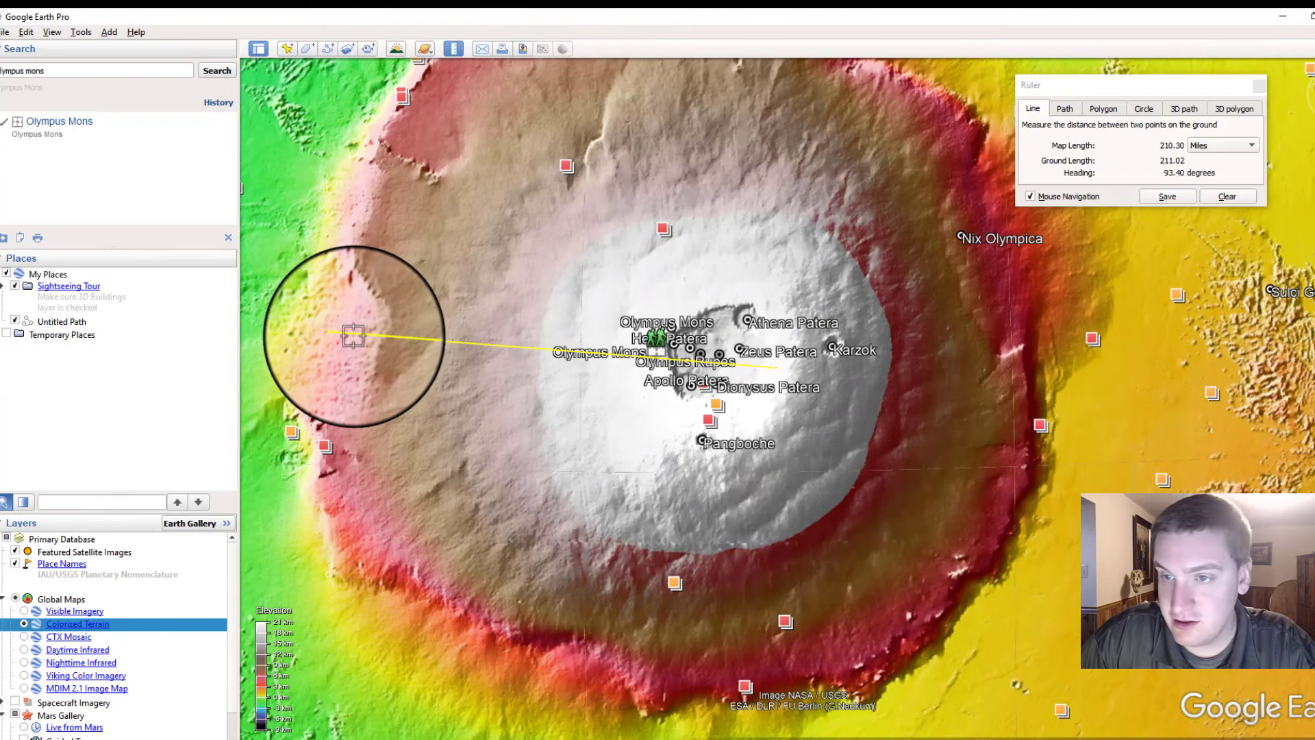
# Measure a zigzag multi-point path in miles from Olympus Mons' northwestern rim across its northern flank.
pyautogui.click(1064, 110)
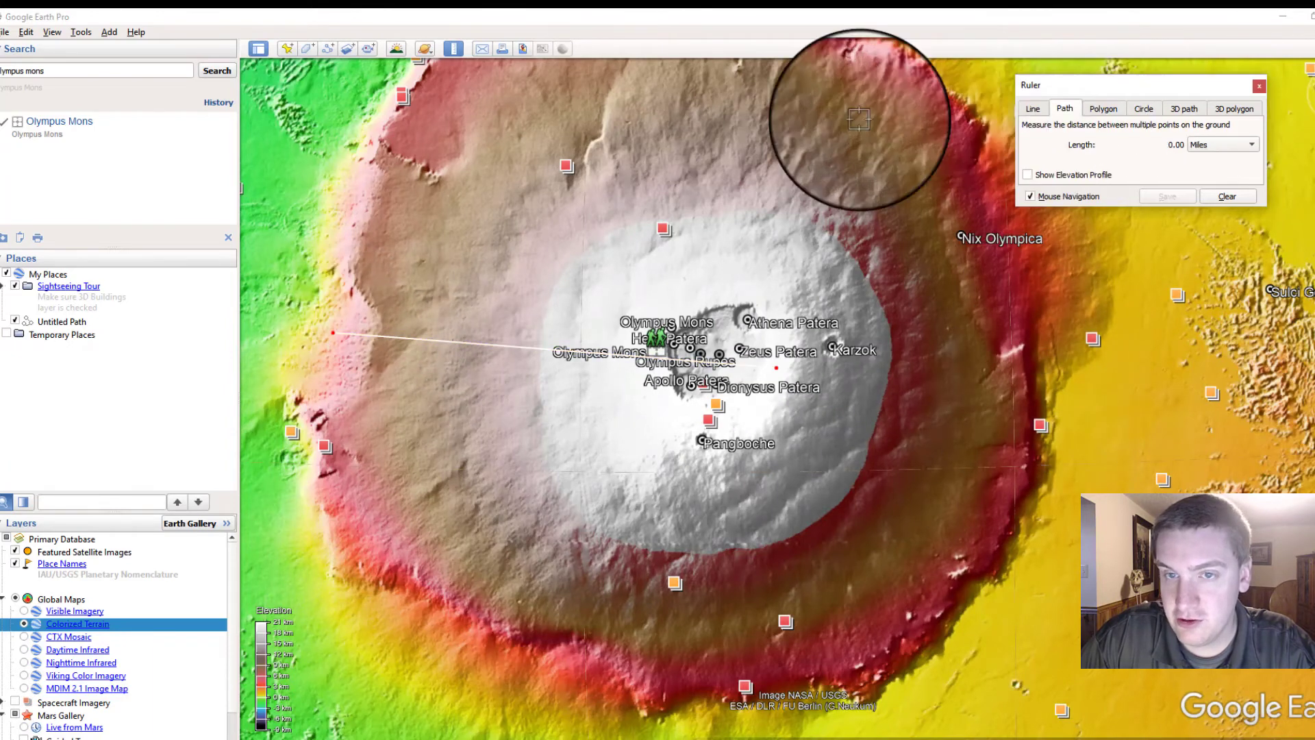
pyautogui.click(391, 117)
pyautogui.click(354, 218)
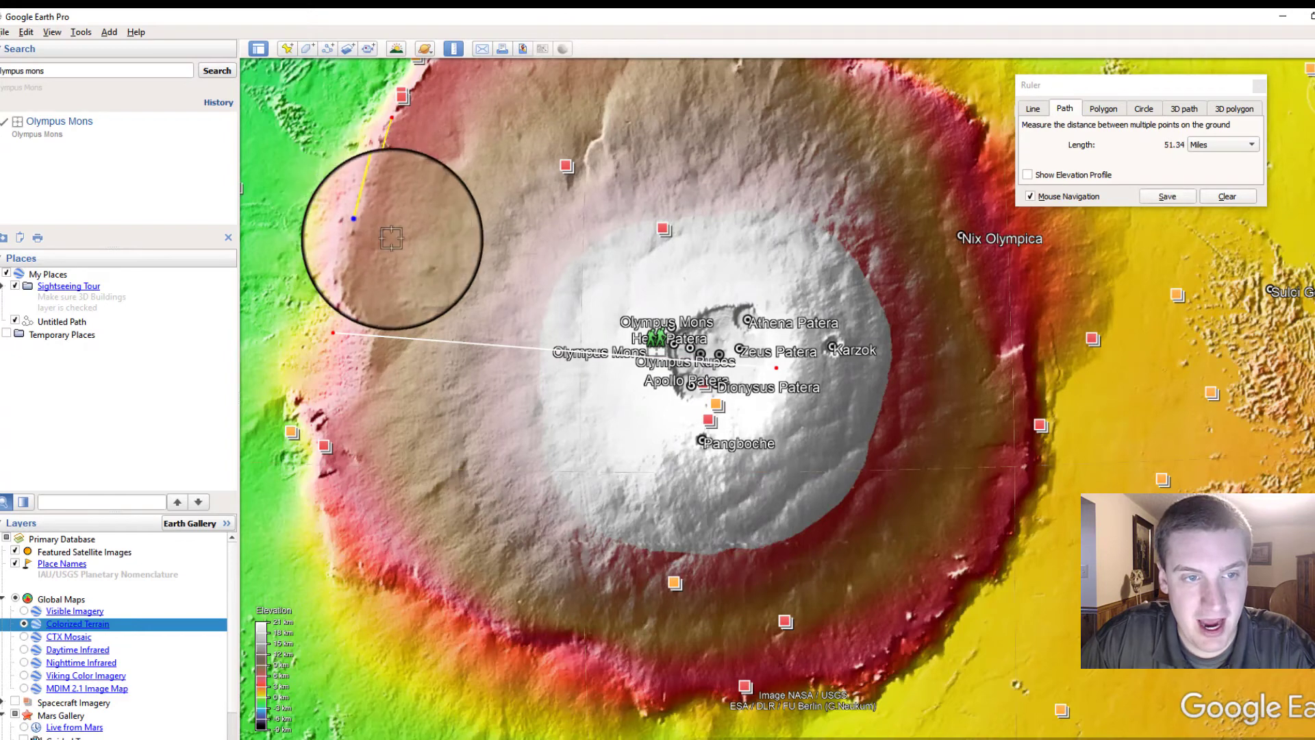
pyautogui.moveTo(354, 217); pyautogui.dragTo(365, 225)
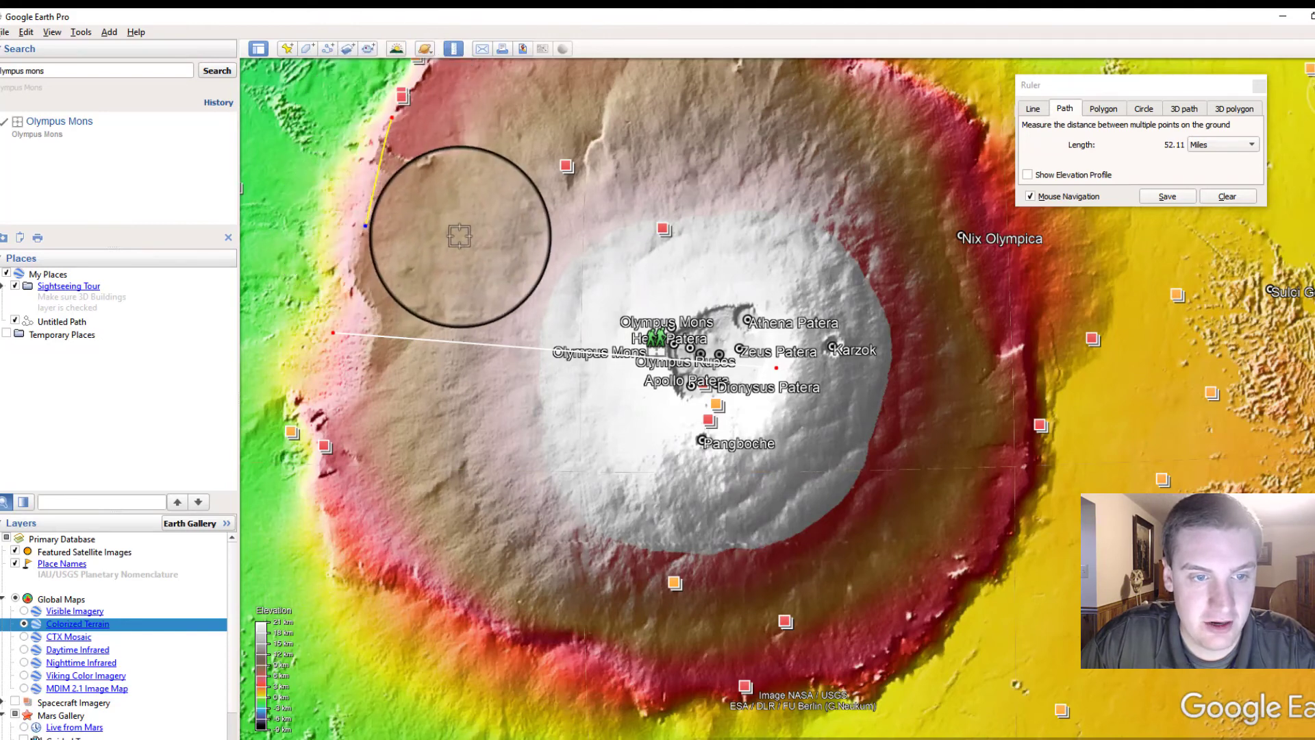
pyautogui.click(495, 235)
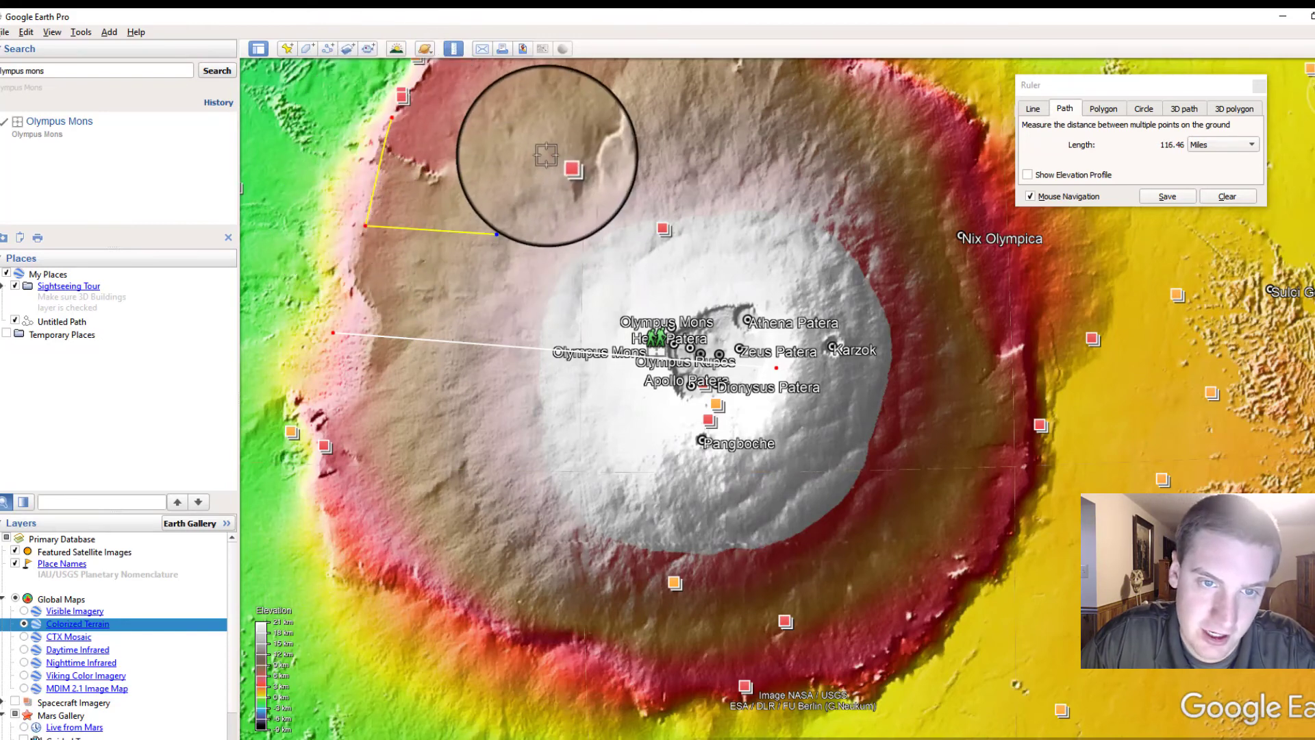
pyautogui.click(565, 149)
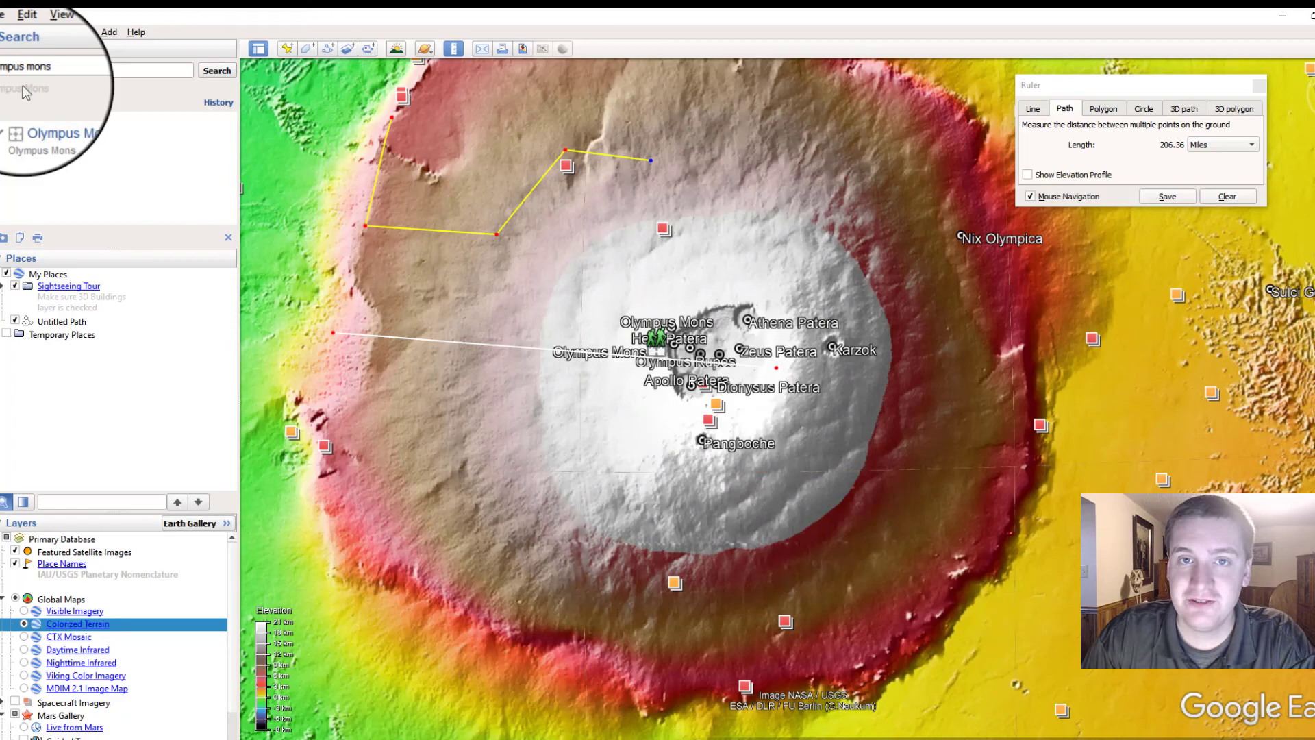
# Clear the ruler measurements, close the Ruler, and return to the whole Mars globe with Olympus Mons near its centre.
pyautogui.scroll(-3, 763, 279)
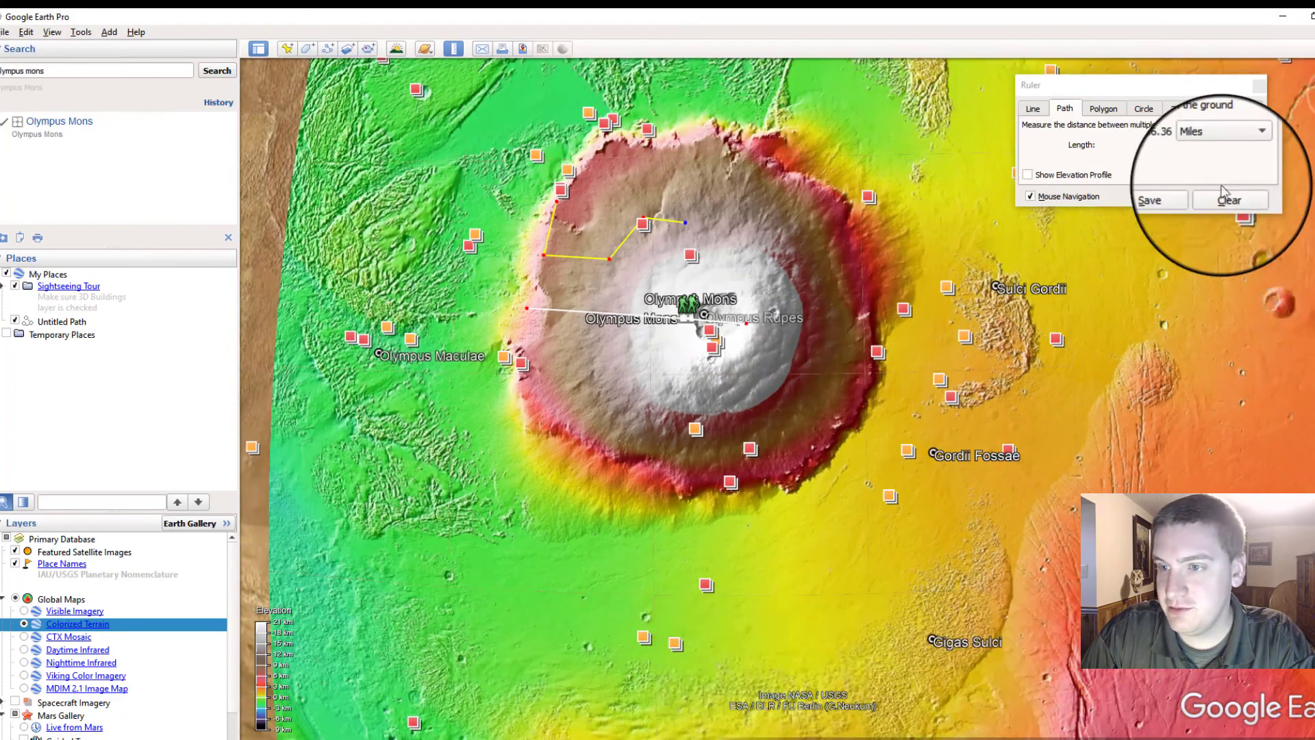
pyautogui.click(1222, 195)
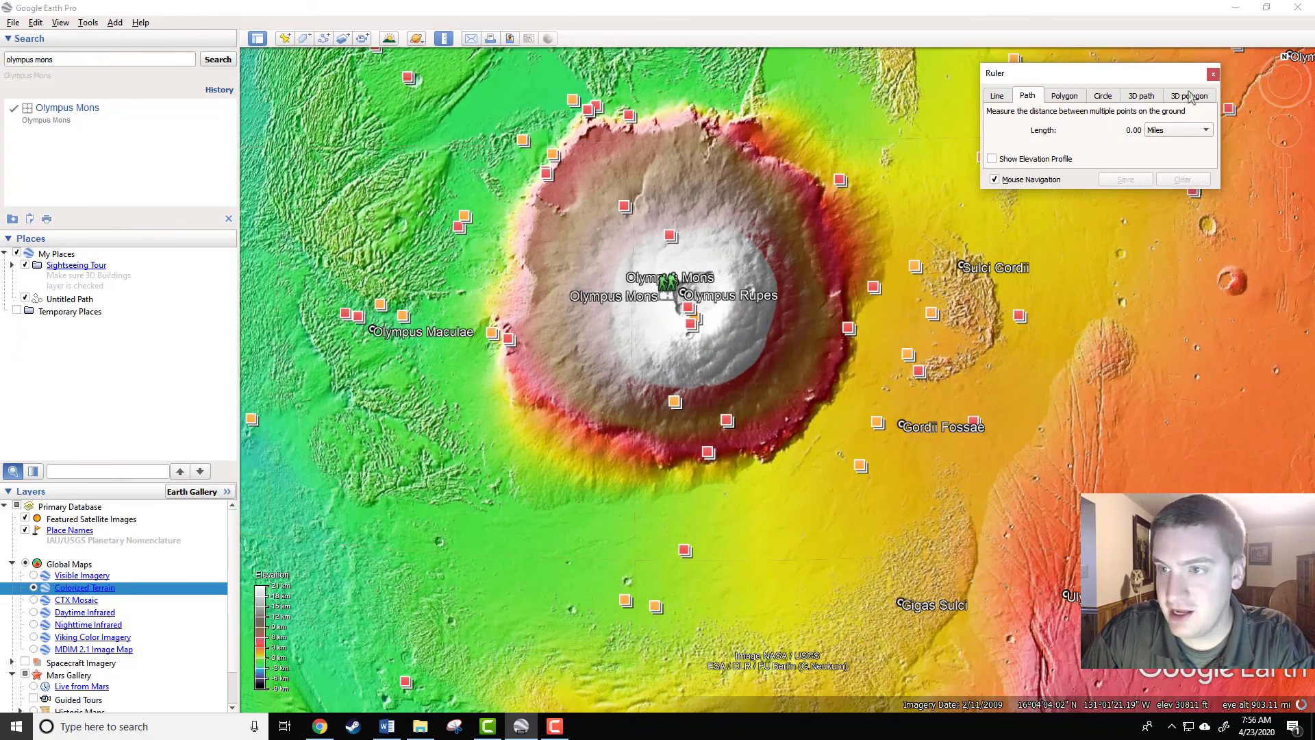
pyautogui.click(1213, 73)
pyautogui.scroll(-5, 726, 387)
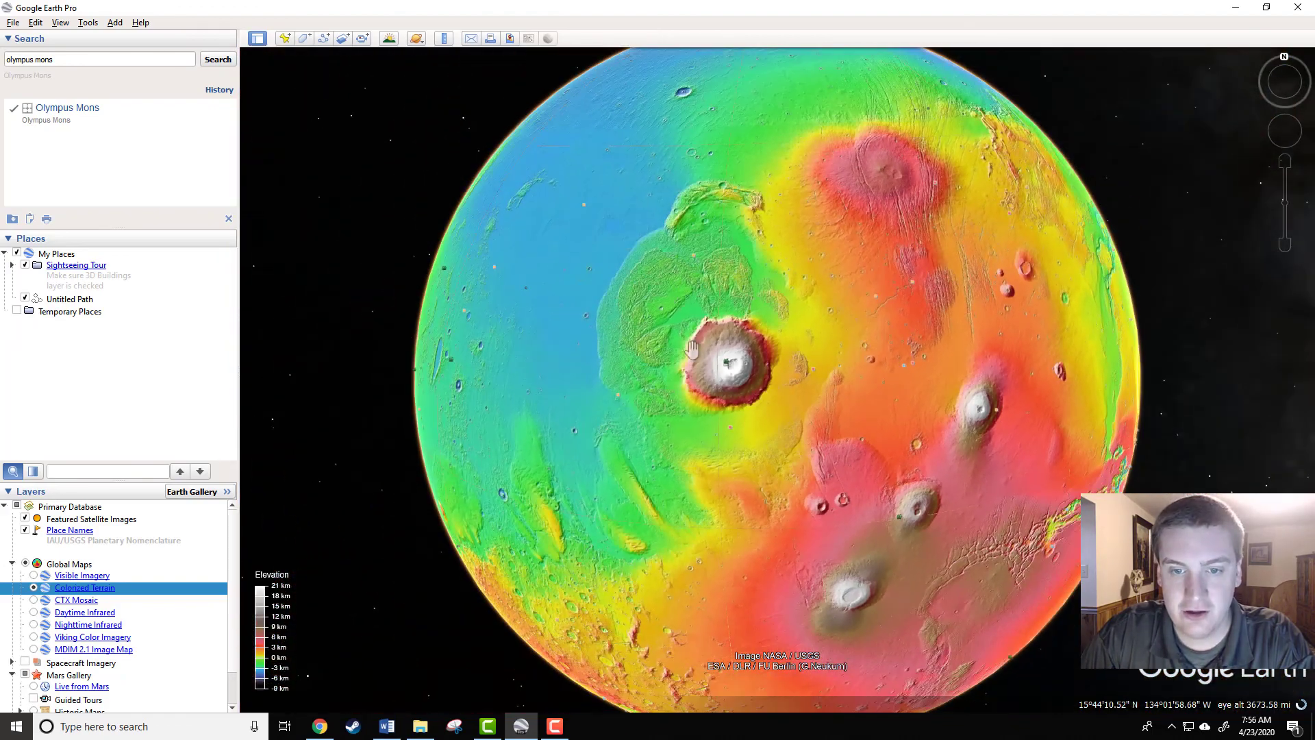
pyautogui.moveTo(589, 342); pyautogui.dragTo(572, 397)
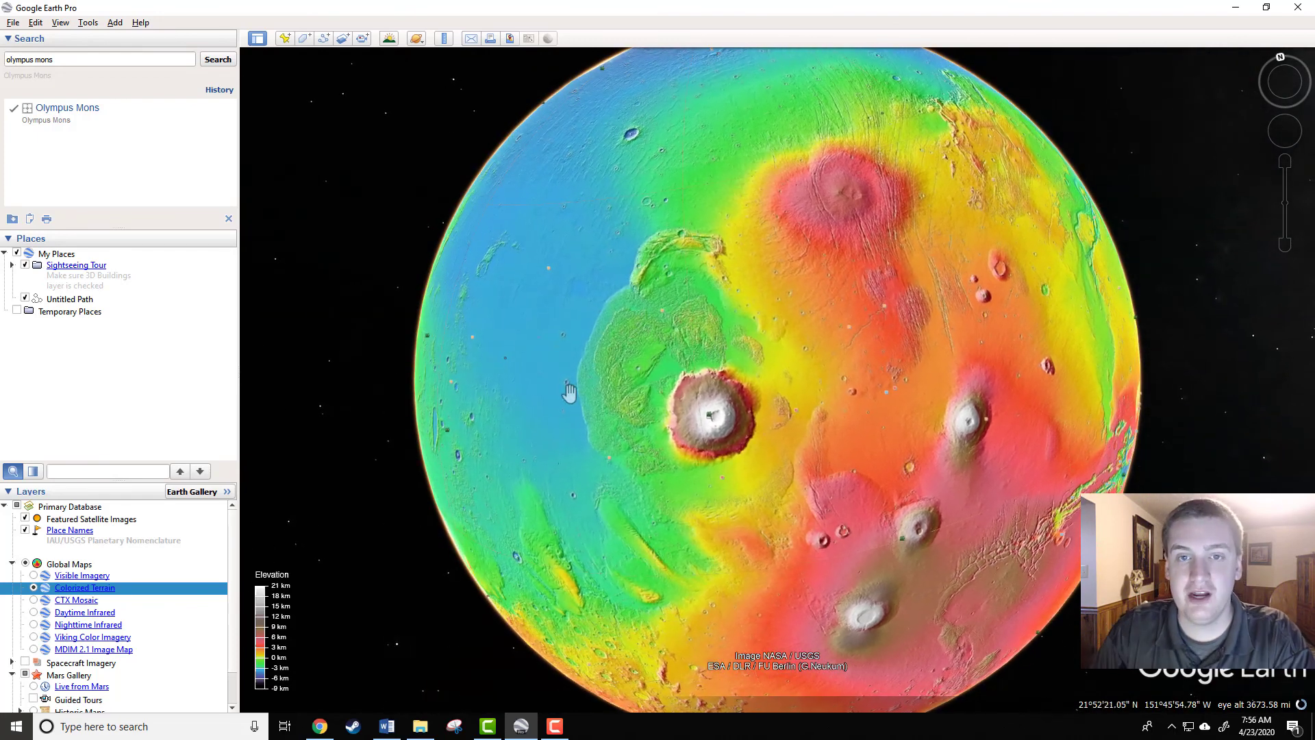